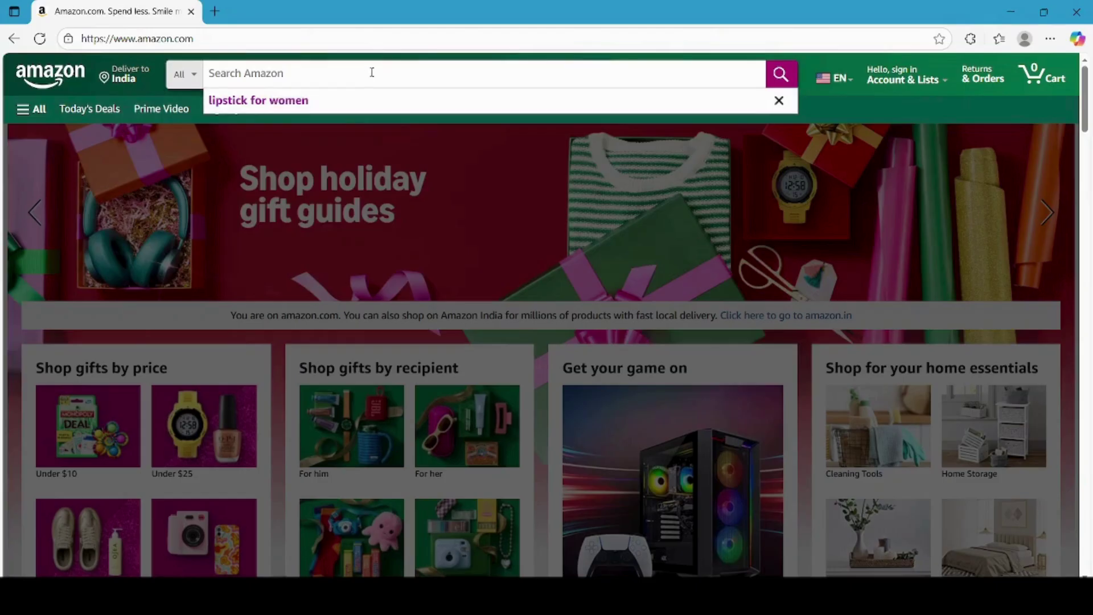
Step: Search Amazon for "lipstick for women"
left_click(371, 73)
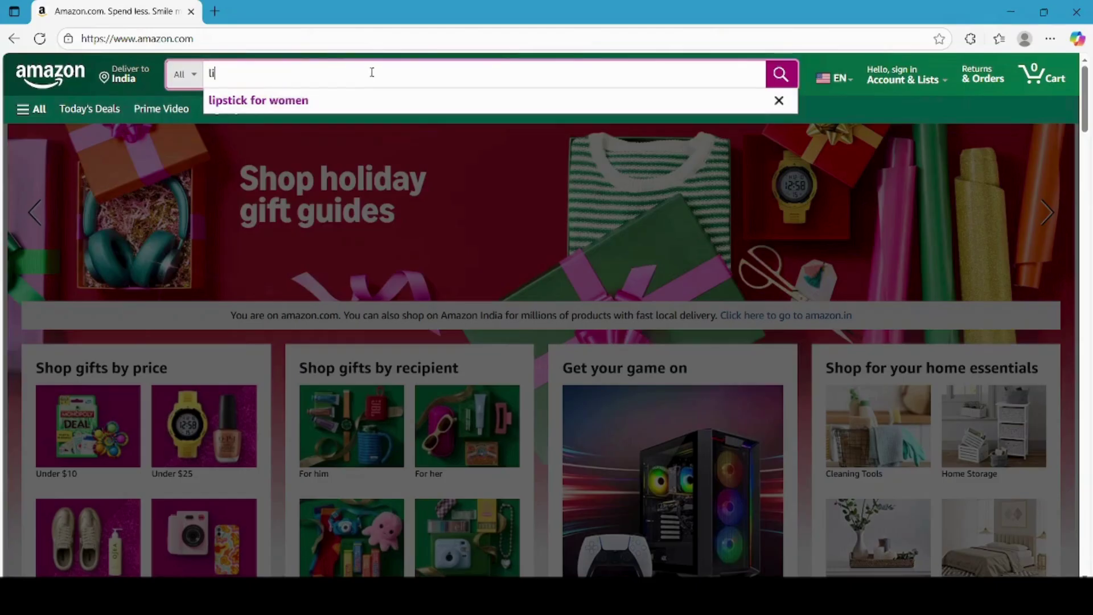
type("lipst")
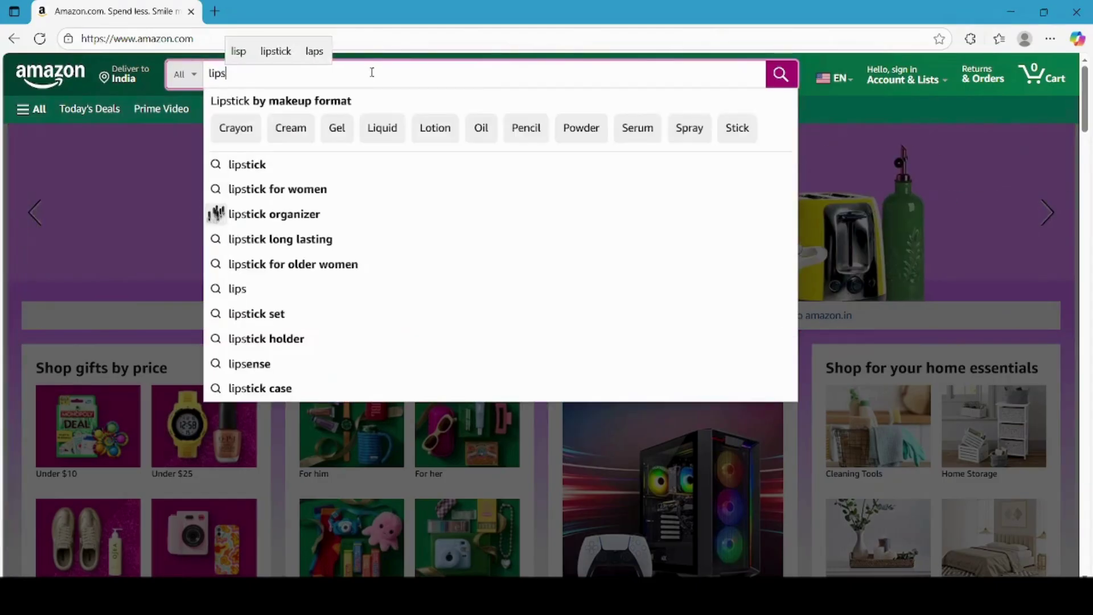
left_click(290, 189)
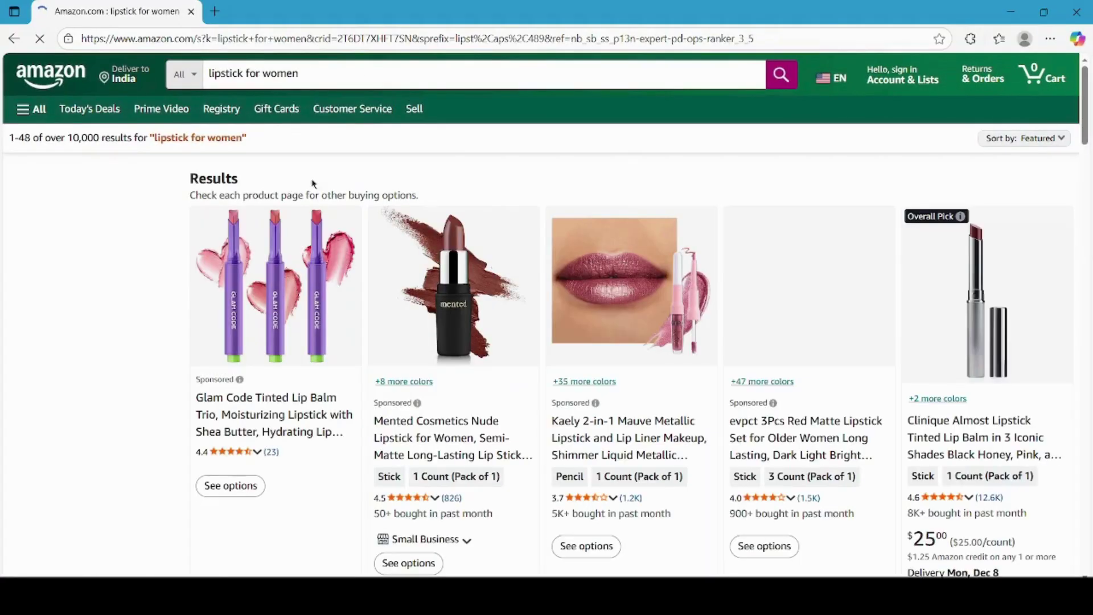
Step: Browse the lipstick results and open the product page of the Revlon Super Lustrous The Luscious Mattes Lipstick
scroll(592, 359, "down", 8)
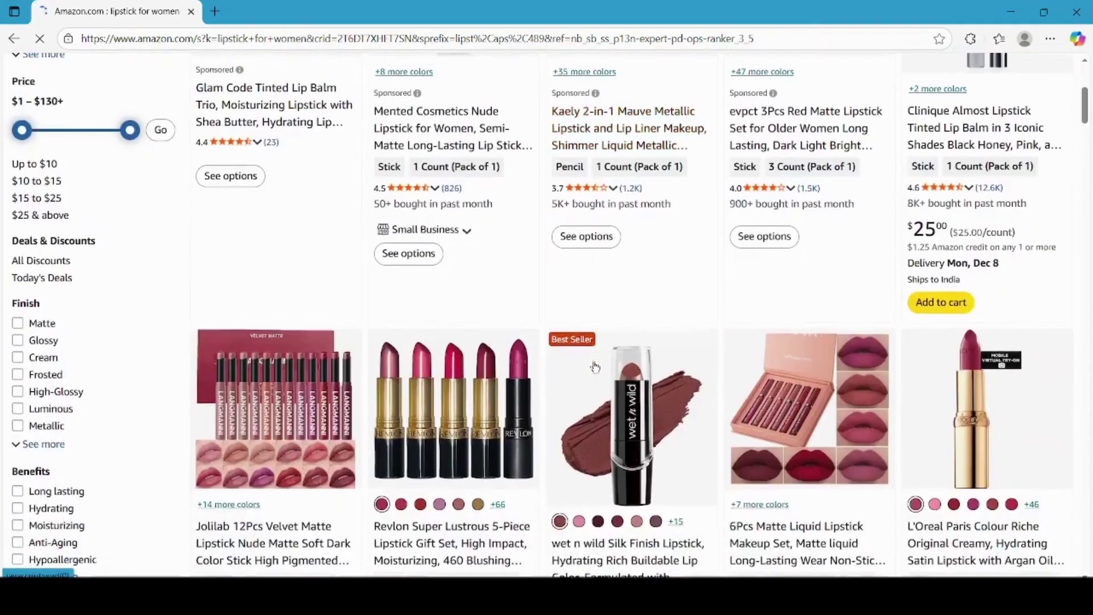
scroll(595, 366, "down", 6)
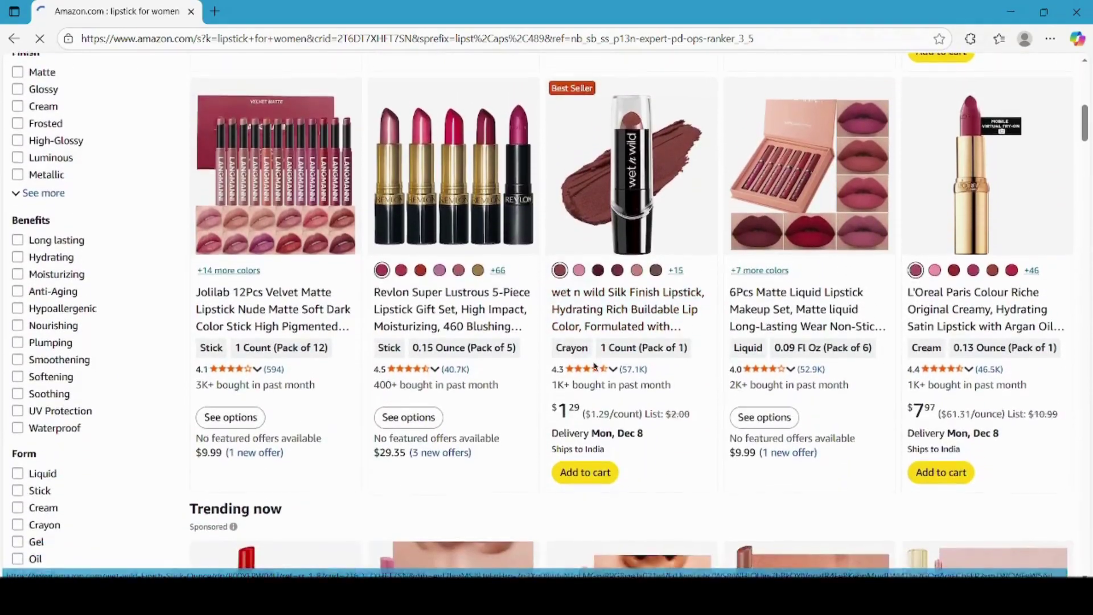
scroll(595, 366, "down", 7)
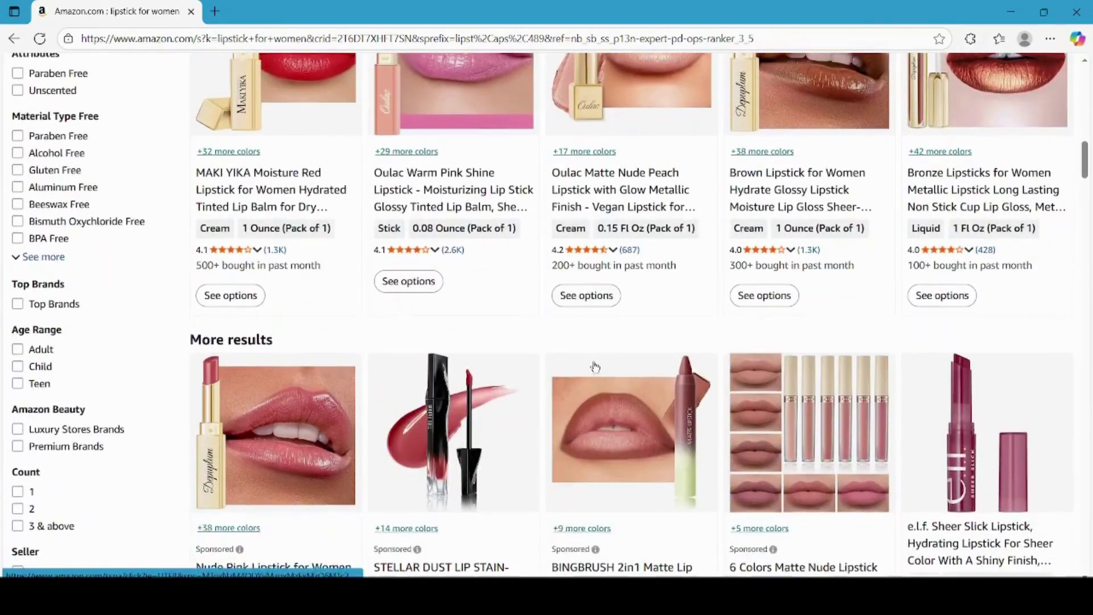
scroll(595, 366, "down", 15)
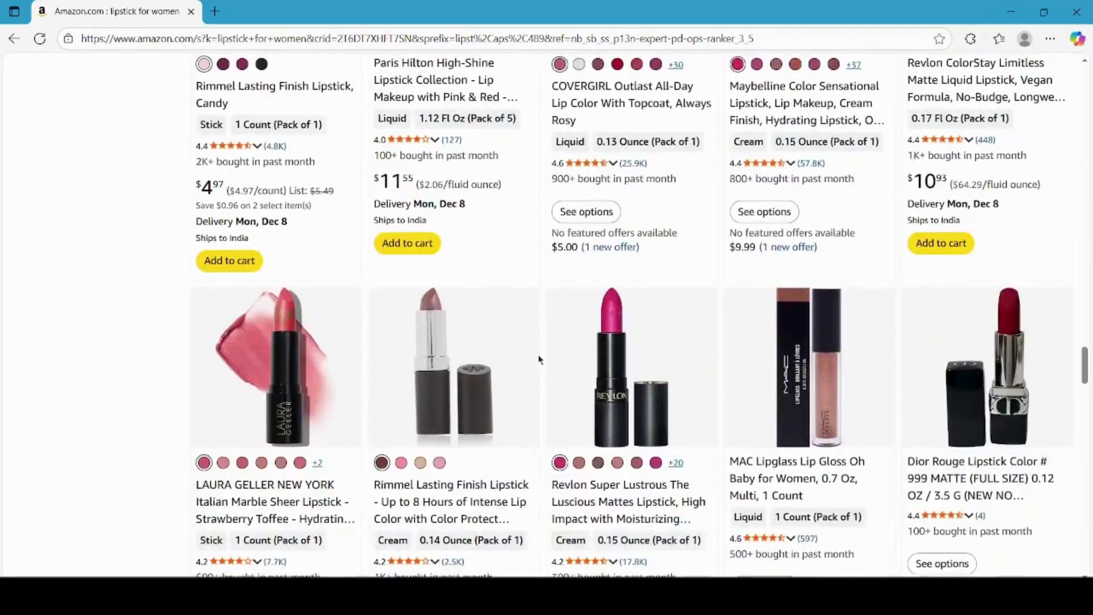
scroll(539, 359, "down", 2)
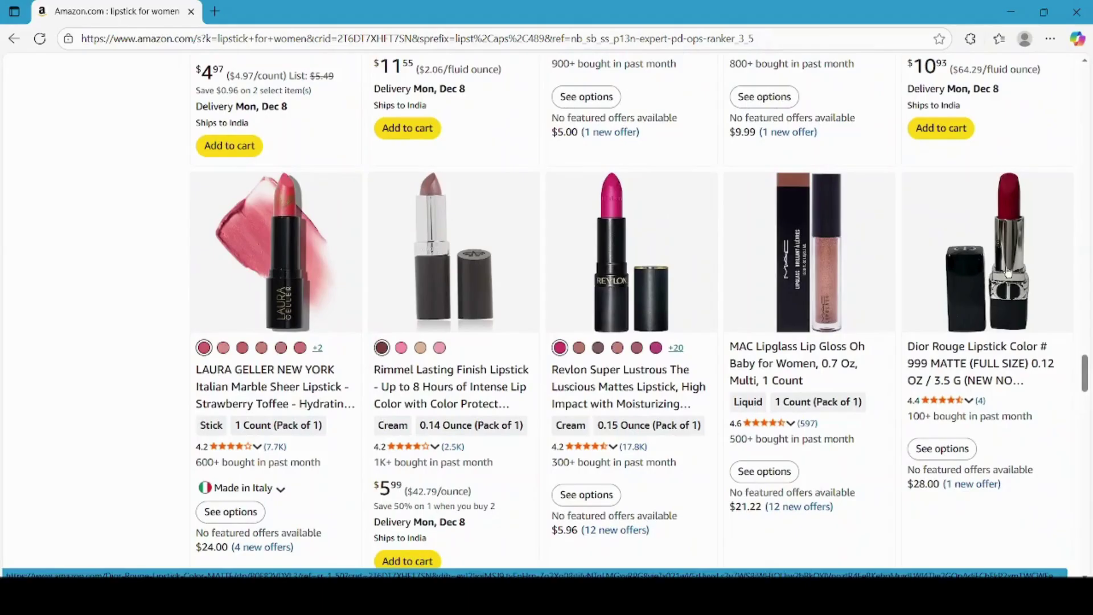
left_click(637, 275)
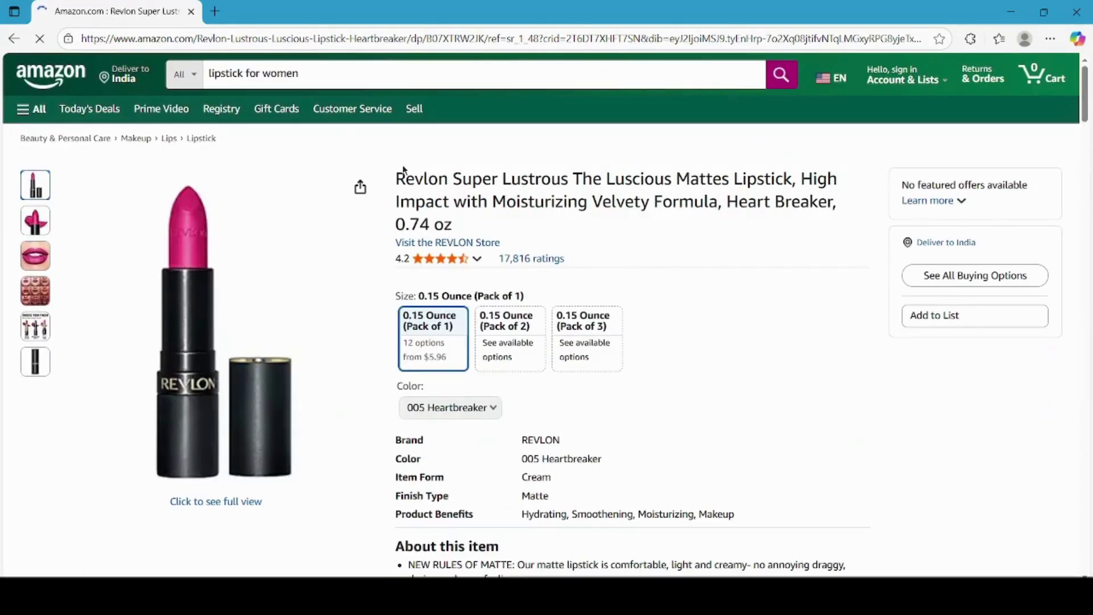
Step: Copy the full product title of the Revlon lipstick
left_click_drag(396, 177, 500, 222)
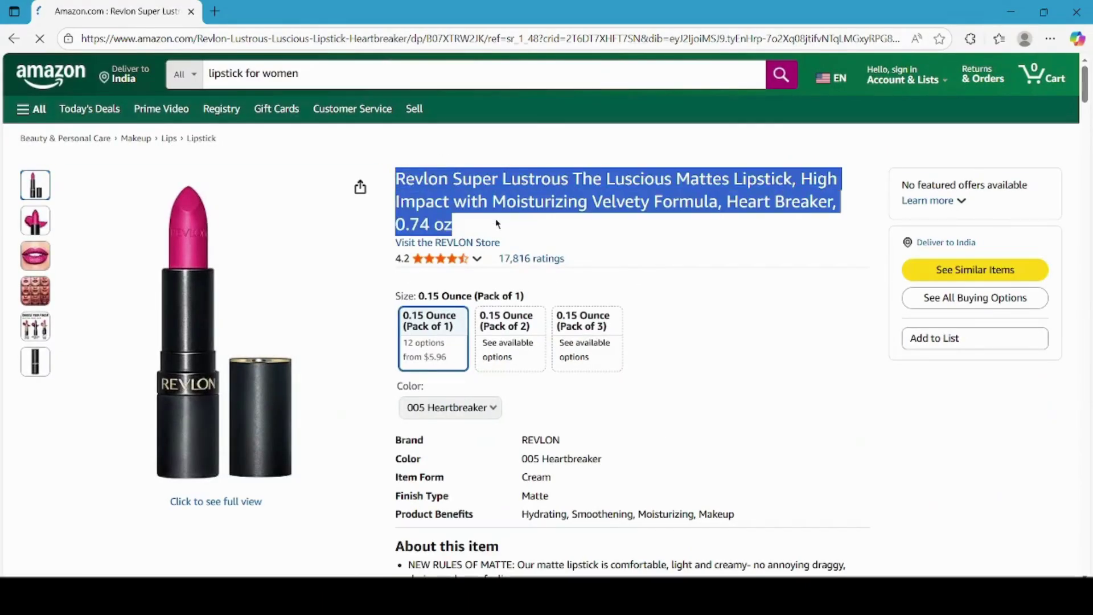
right_click(484, 193)
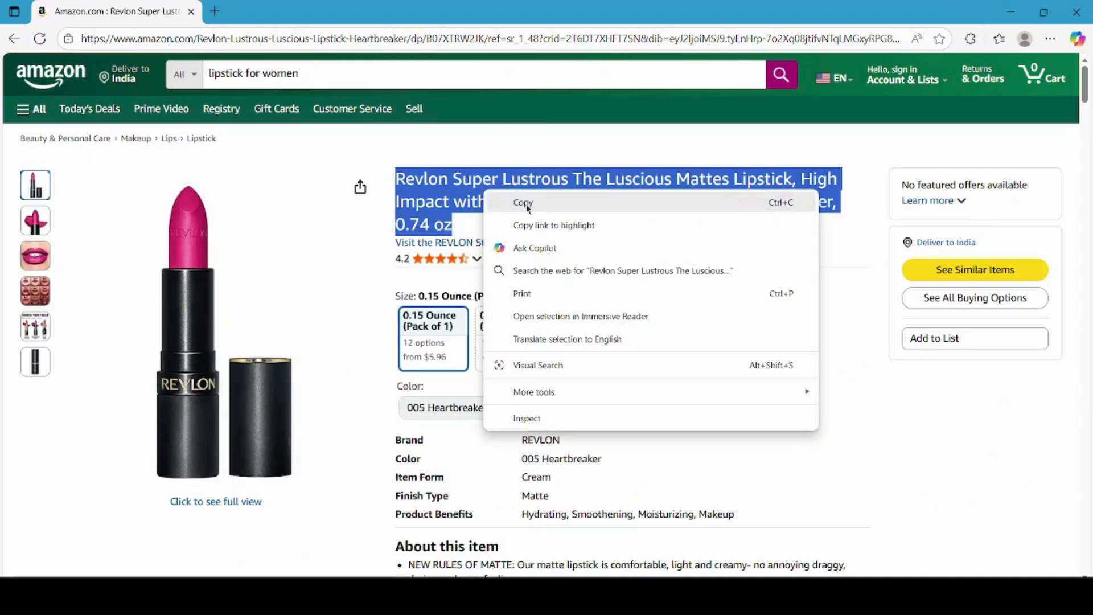
left_click(526, 203)
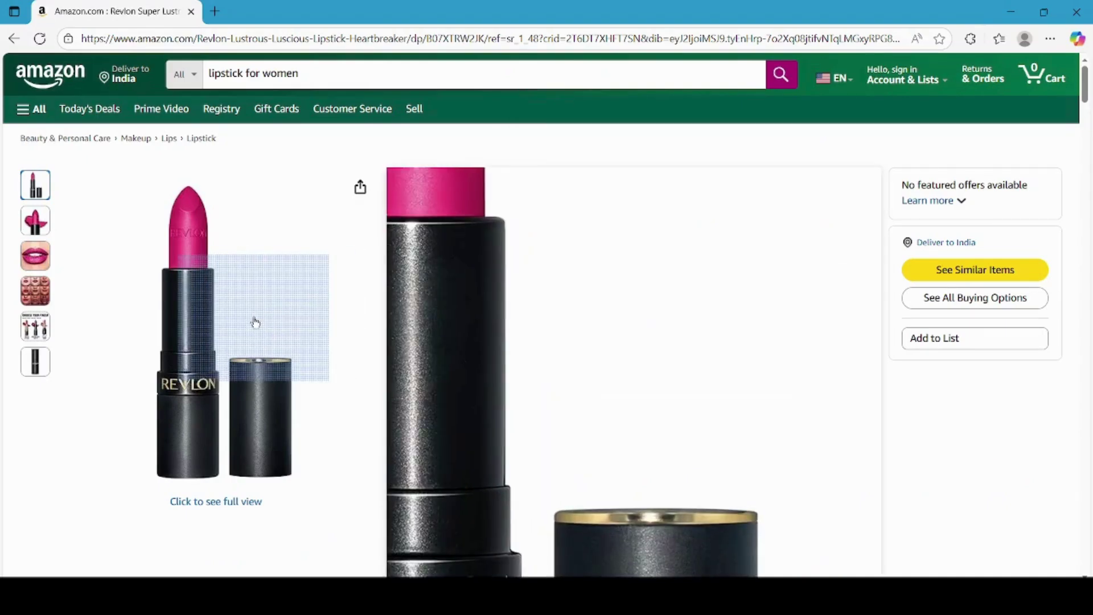
Step: Save the main product image of the Revlon lipstick to Downloads as a JPEG named "lipstick"
right_click(255, 323)
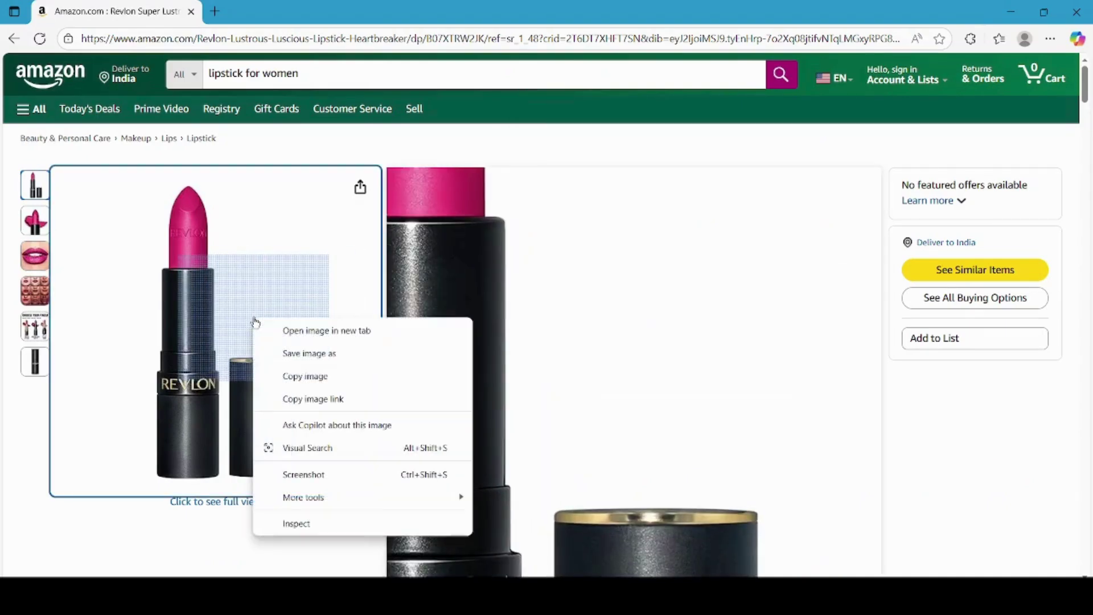
left_click(316, 356)
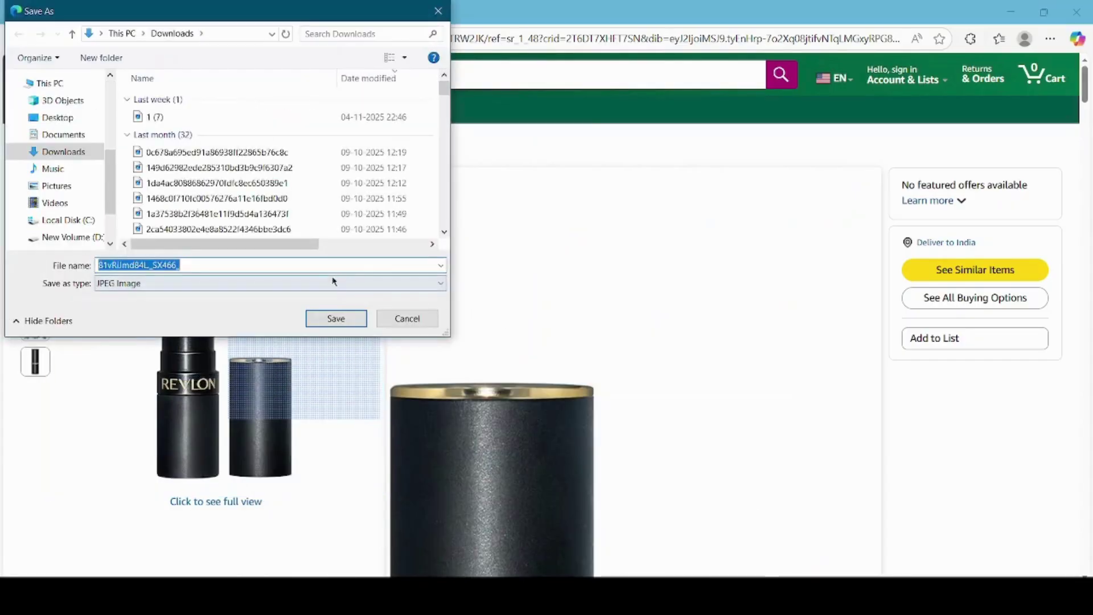
type("lipstick")
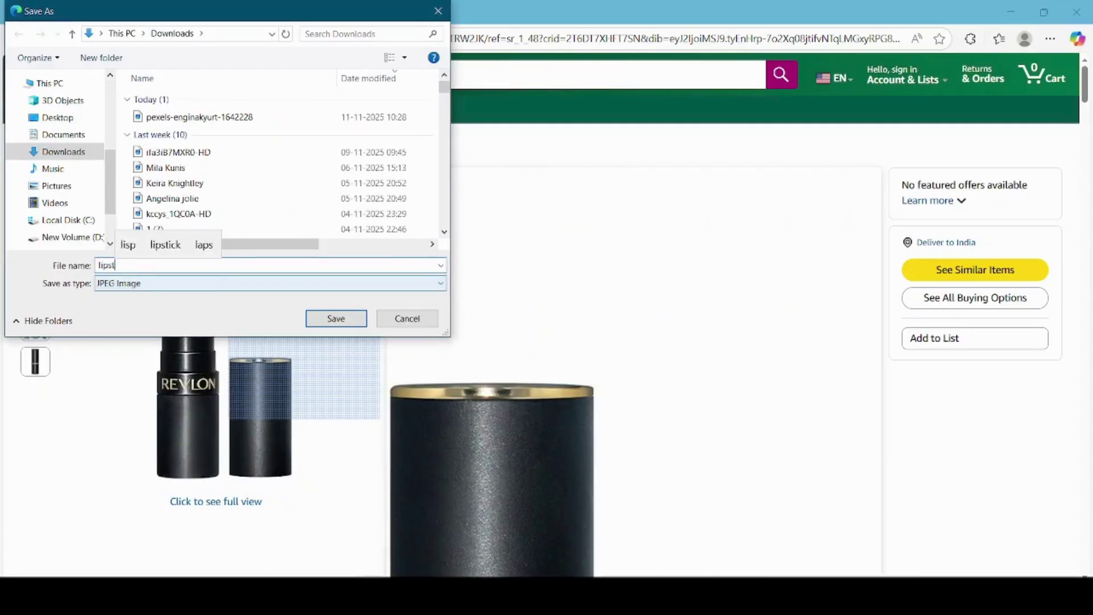
left_click(335, 318)
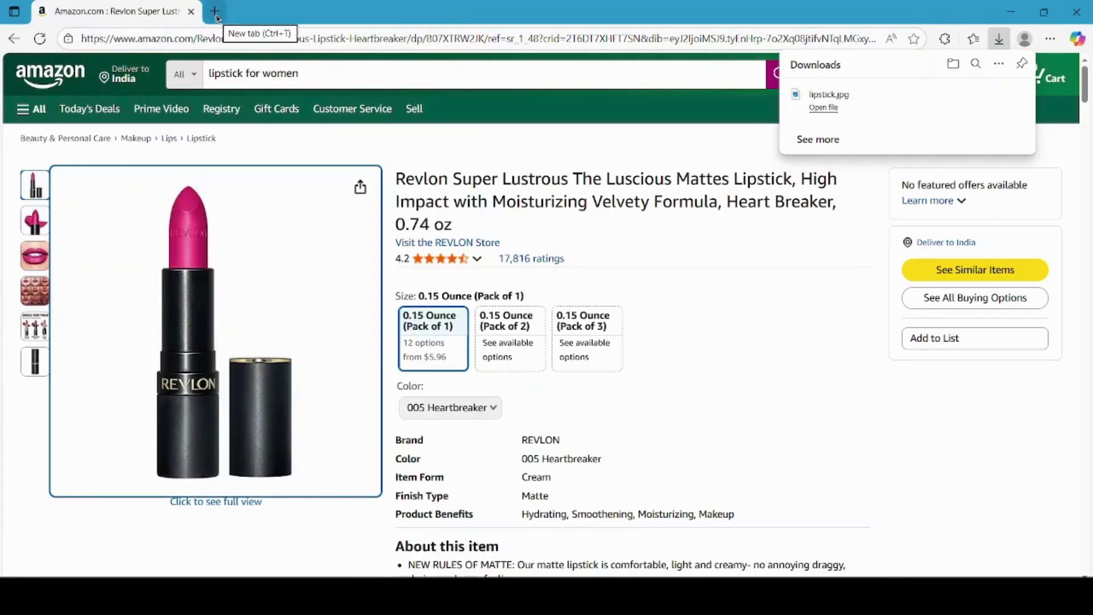
Step: Open ChatGPT in a new browser tab and check which account is signed in
left_click(216, 18)
type("cha")
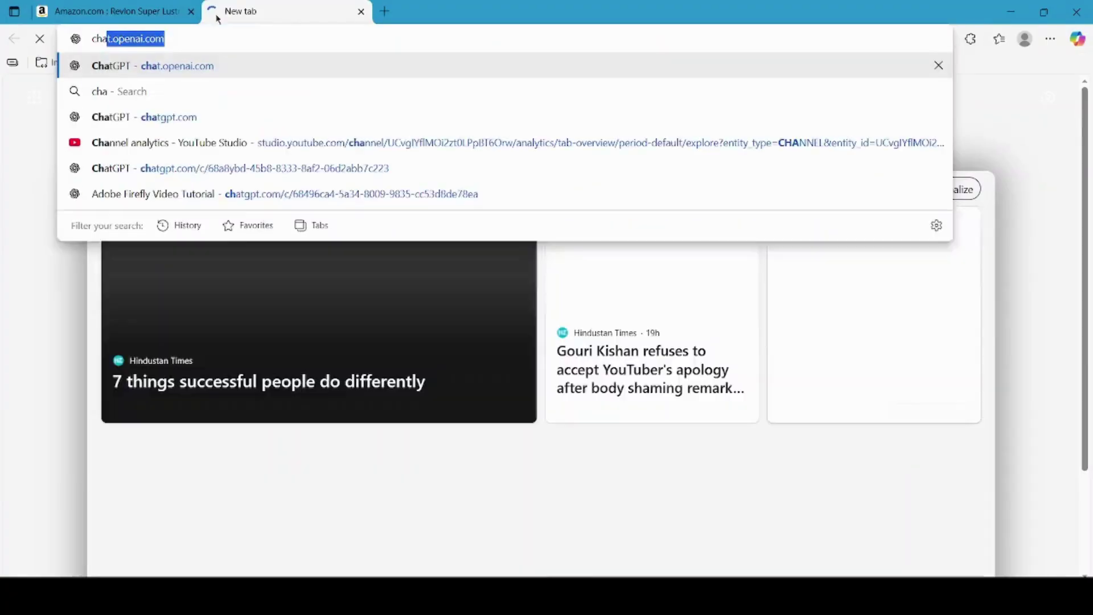
key("Return")
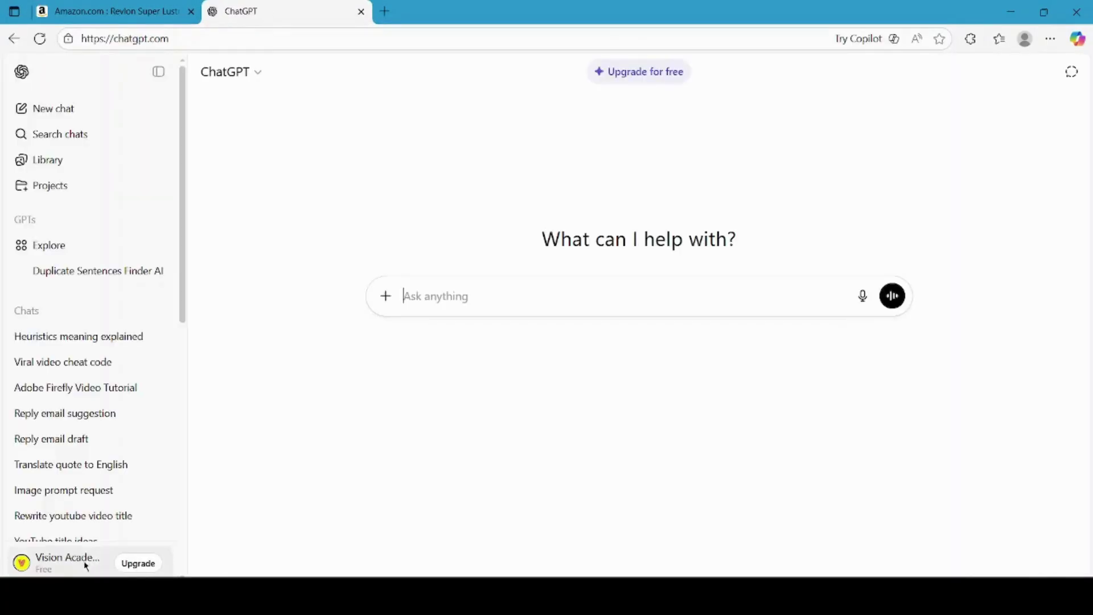
left_click(86, 565)
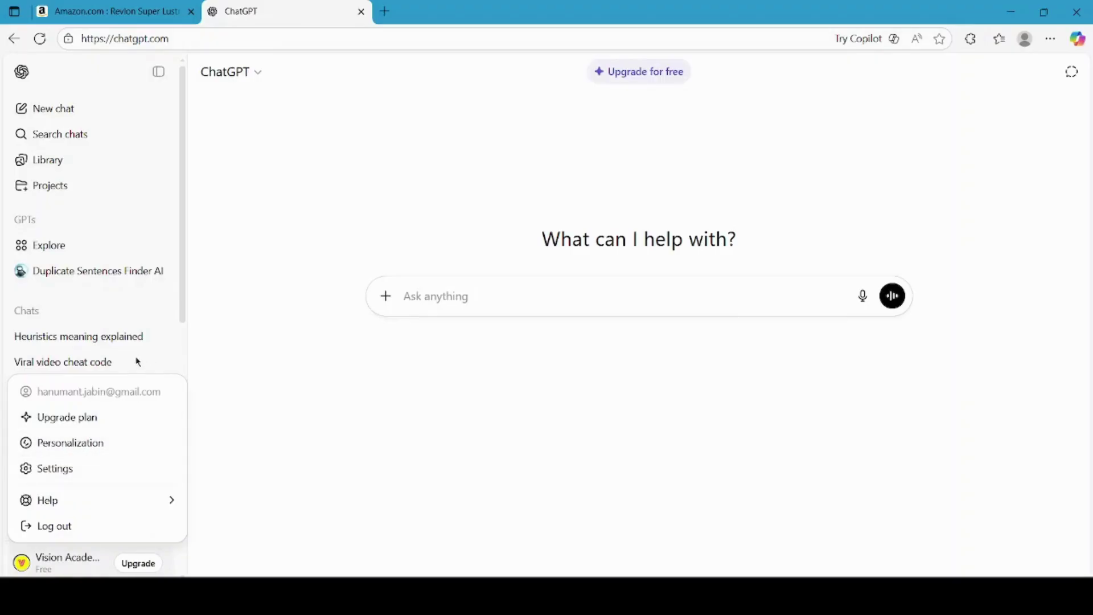
left_click(256, 358)
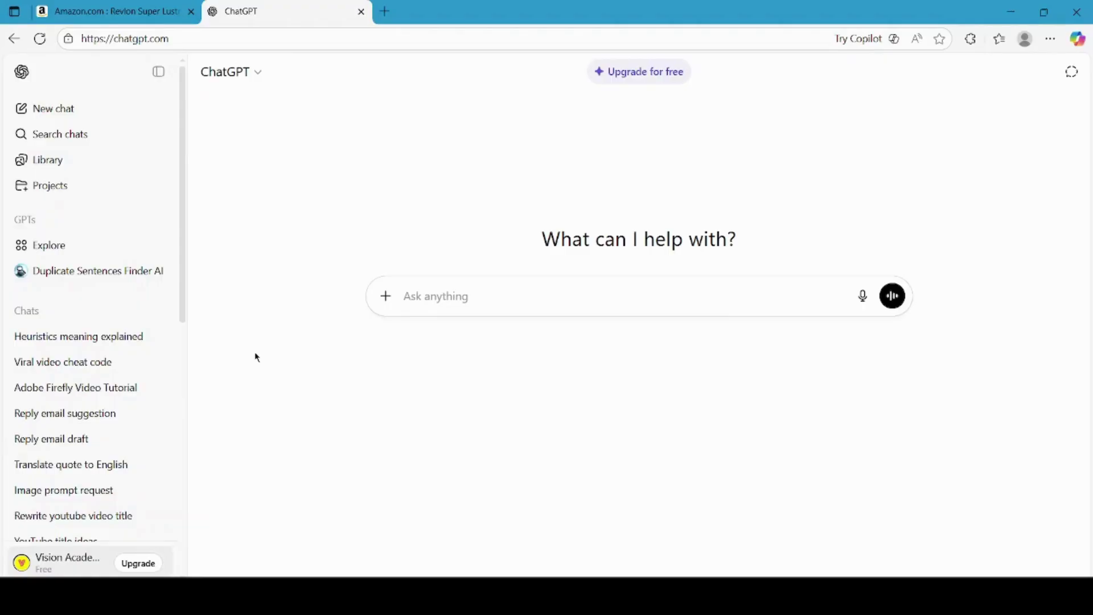
Step: Submit the prompt "Generate a UGC Ads Script for the lipstick." to ChatGPT, followed by the Revlon product title copied from the Amazon page
left_click(501, 294)
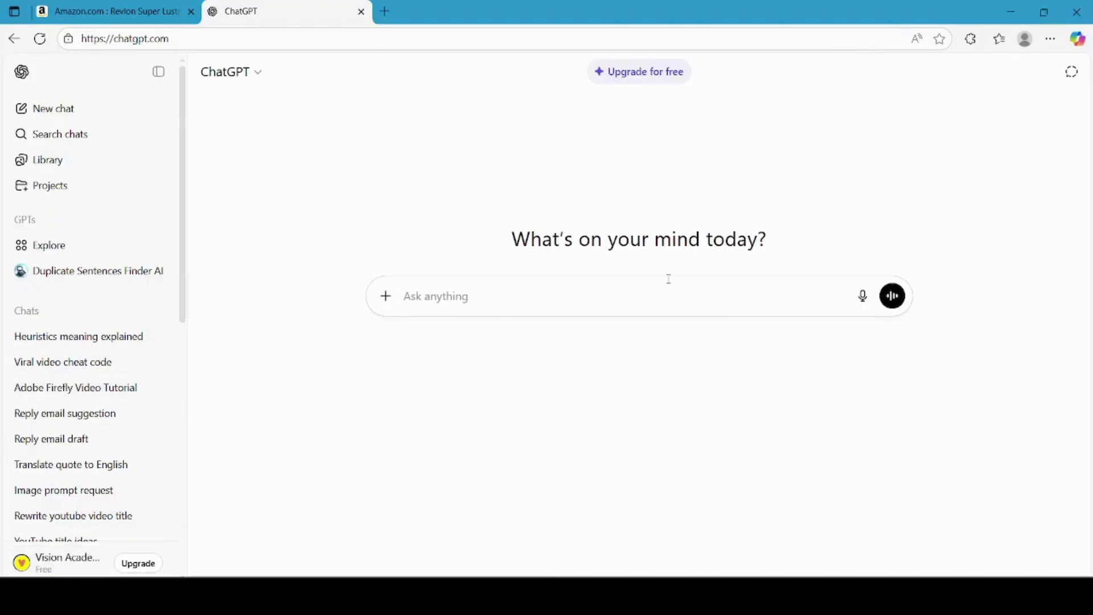
type("Generate a UGC Ads Script for the lipstick.")
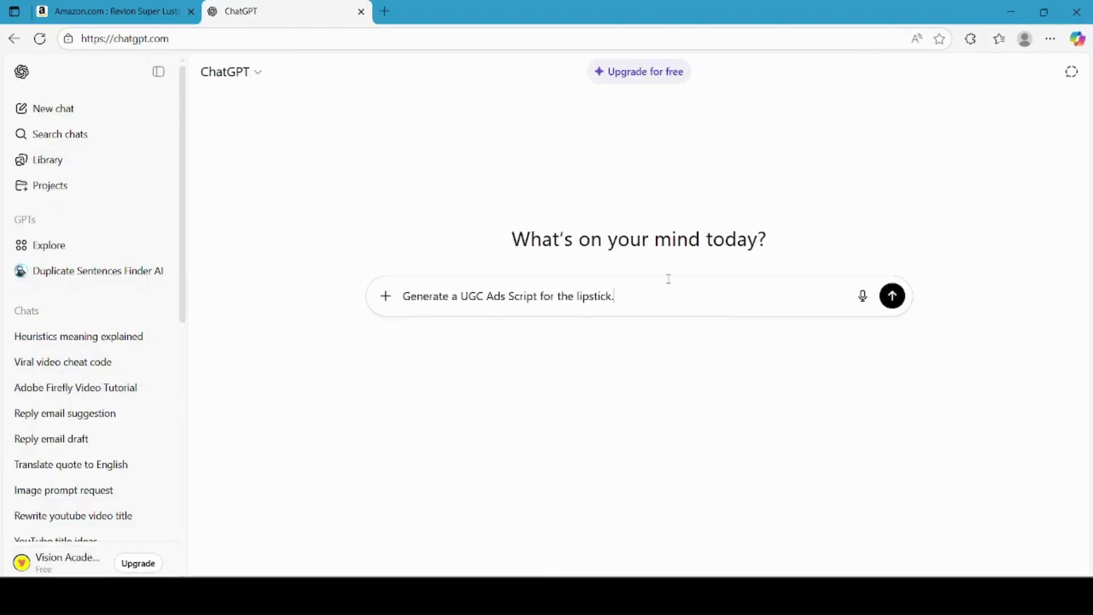
left_click(131, 8)
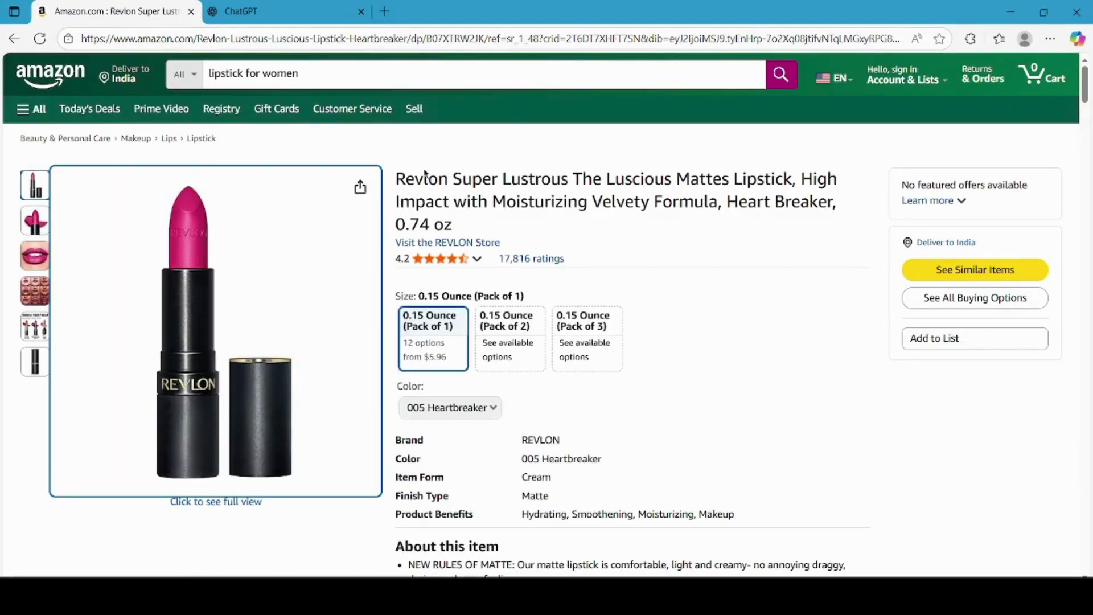
left_click_drag(393, 182, 461, 228)
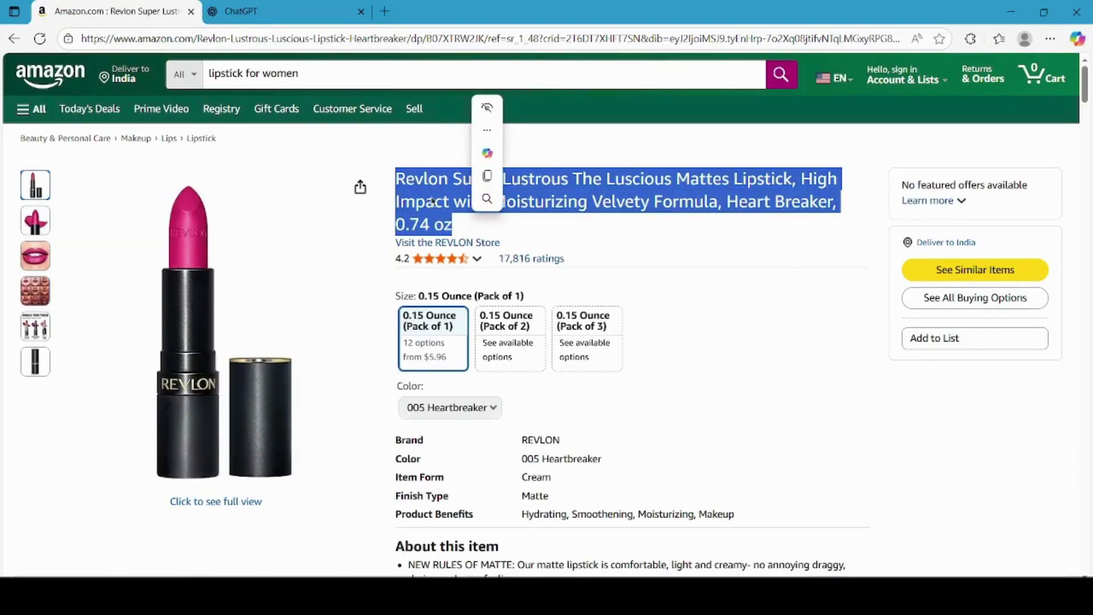
right_click(433, 201)
left_click(470, 212)
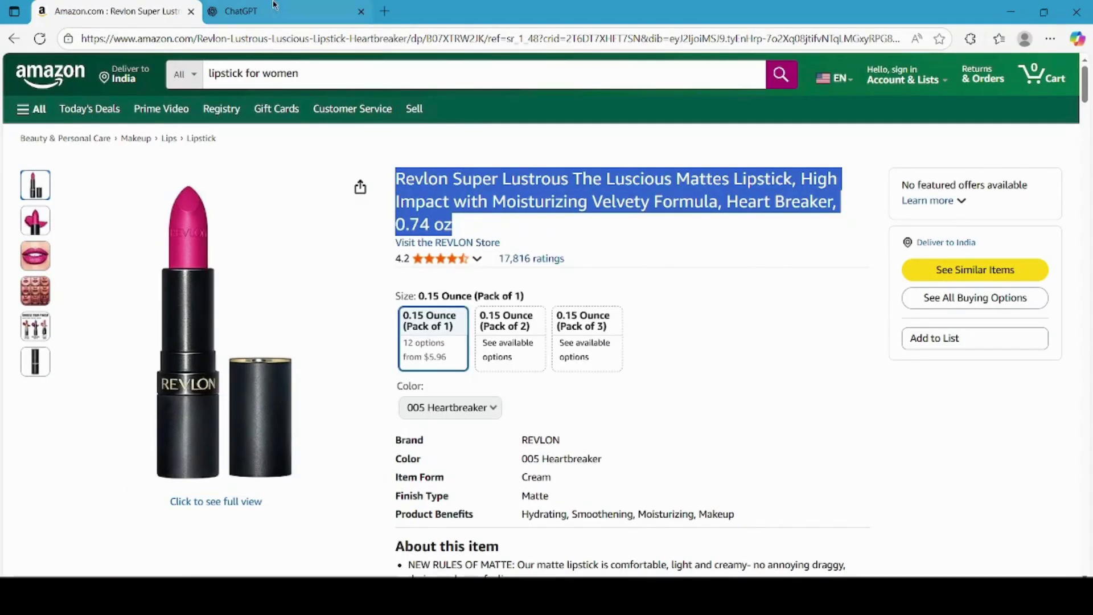
left_click(267, 7)
key("ctrl+v")
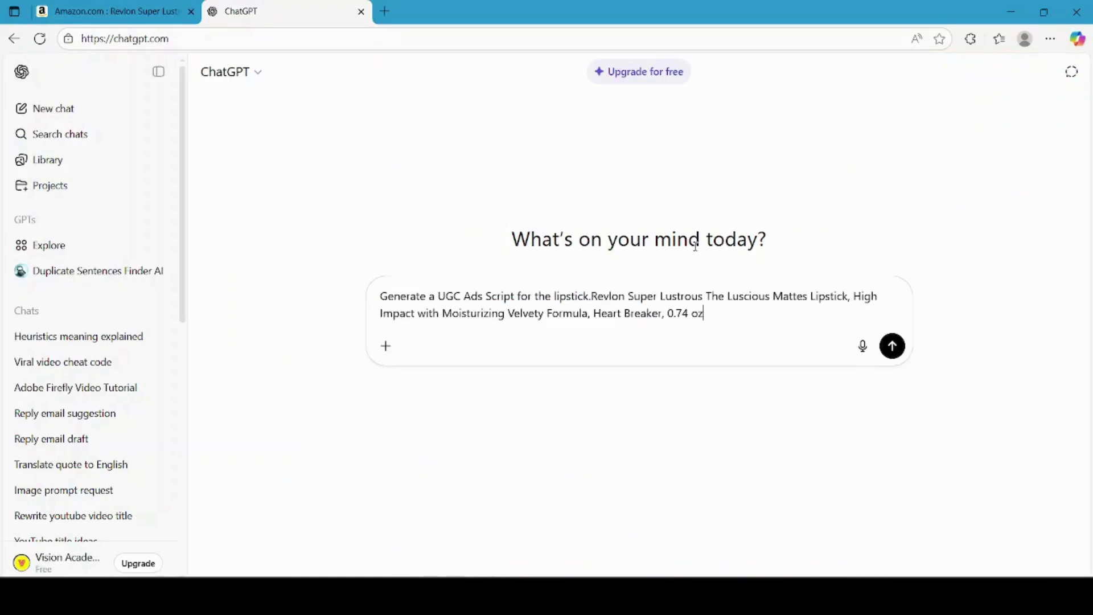
left_click(892, 347)
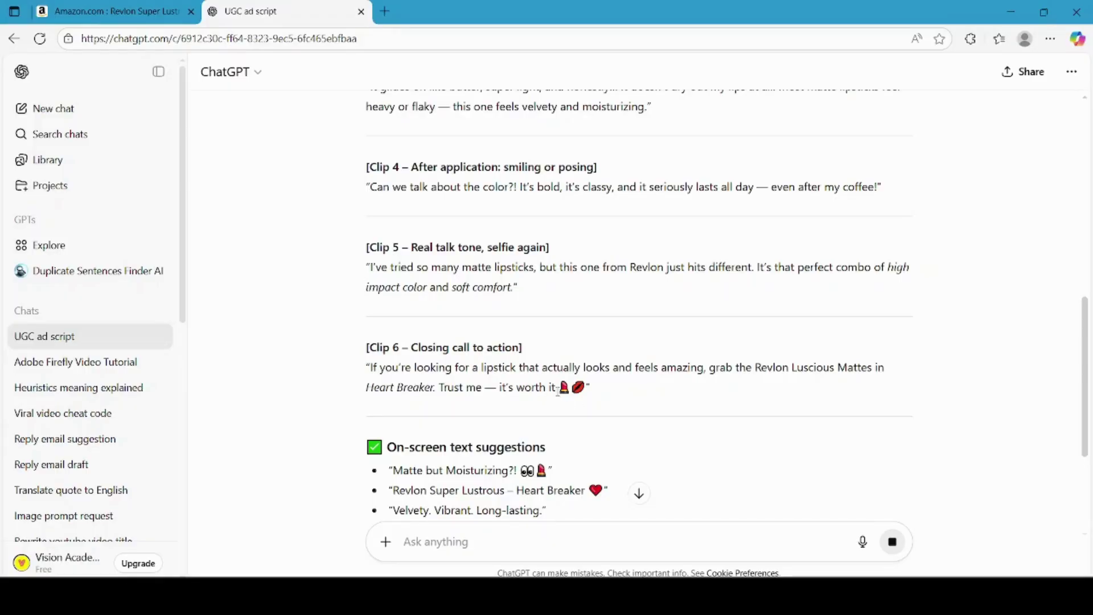
left_click_drag(557, 391, 376, 256)
Step: Search Google for "clone viral ai" in a new browser tab and open the CloneViral website
left_click(384, 11)
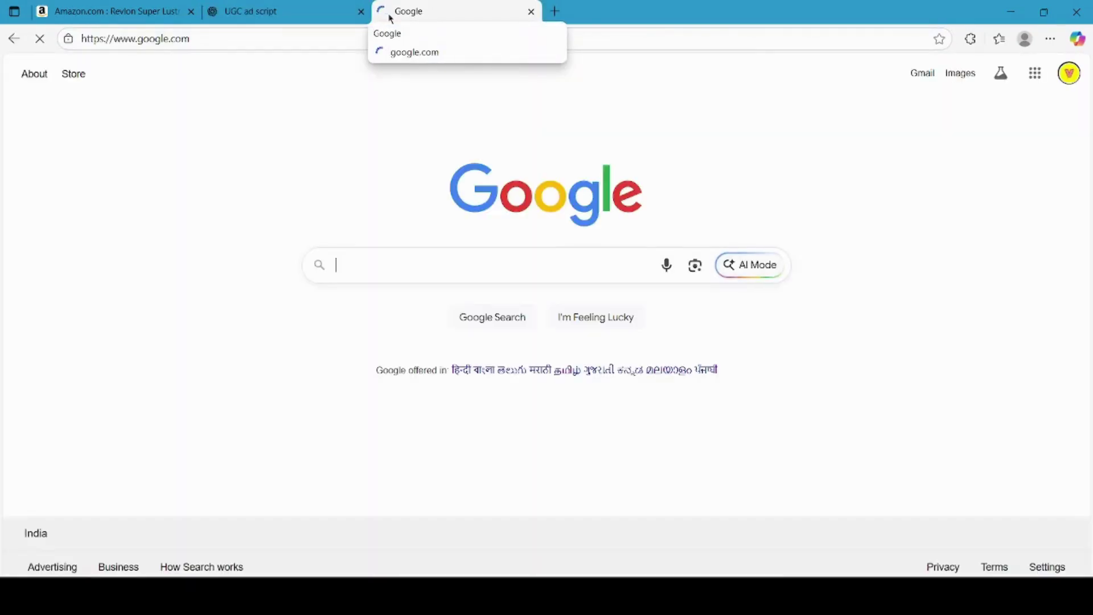
type("clone")
key("Down")
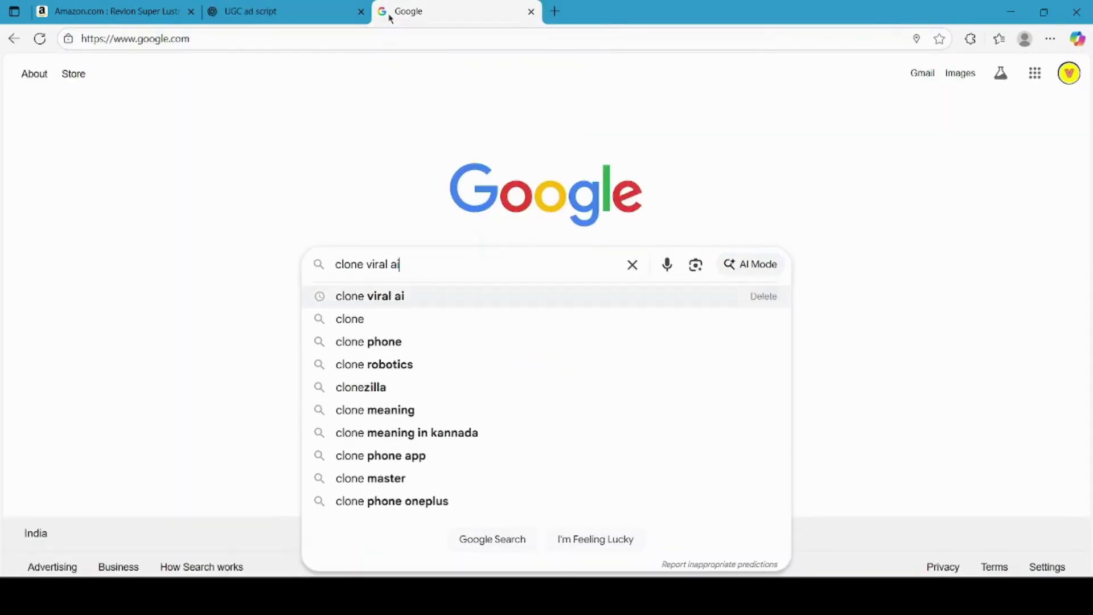
key("Return")
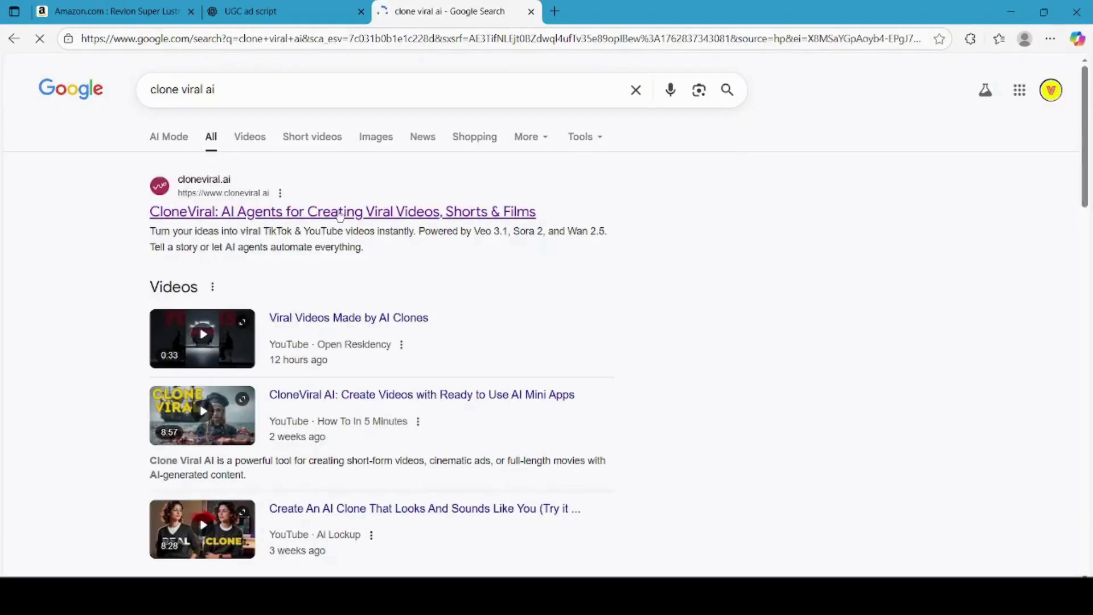
left_click(336, 213)
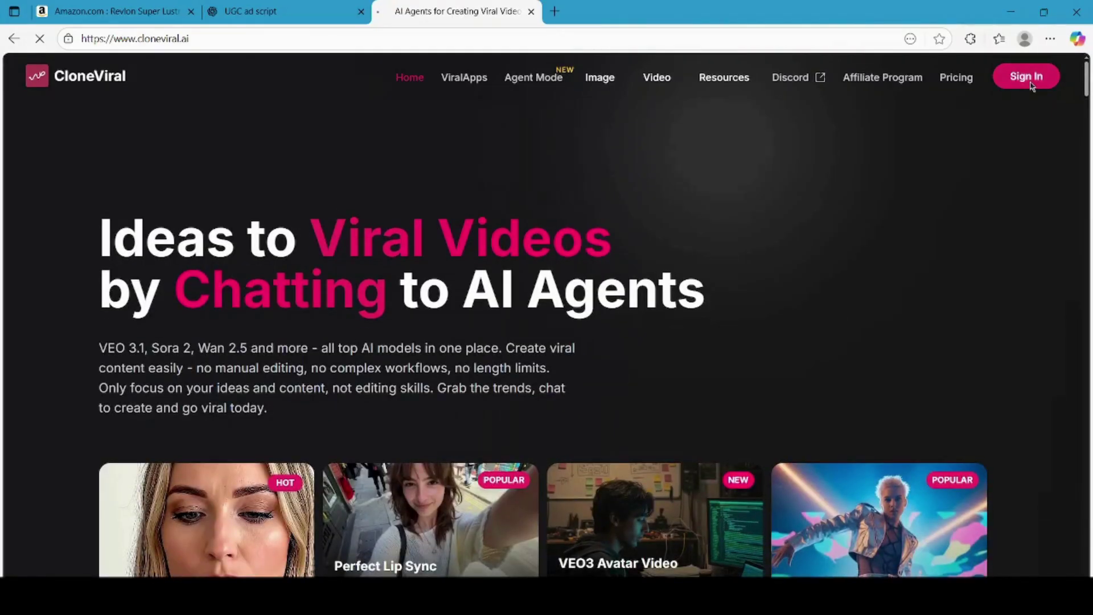
Step: Sign in to CloneViral with the Google account and open the account's Dashboard
left_click(1031, 79)
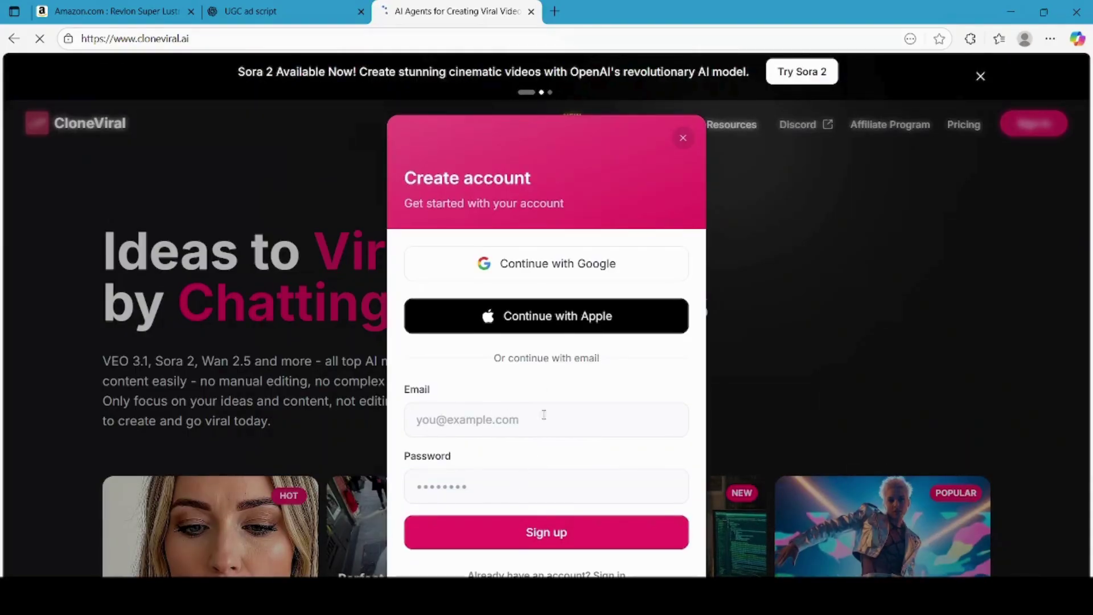
left_click(558, 266)
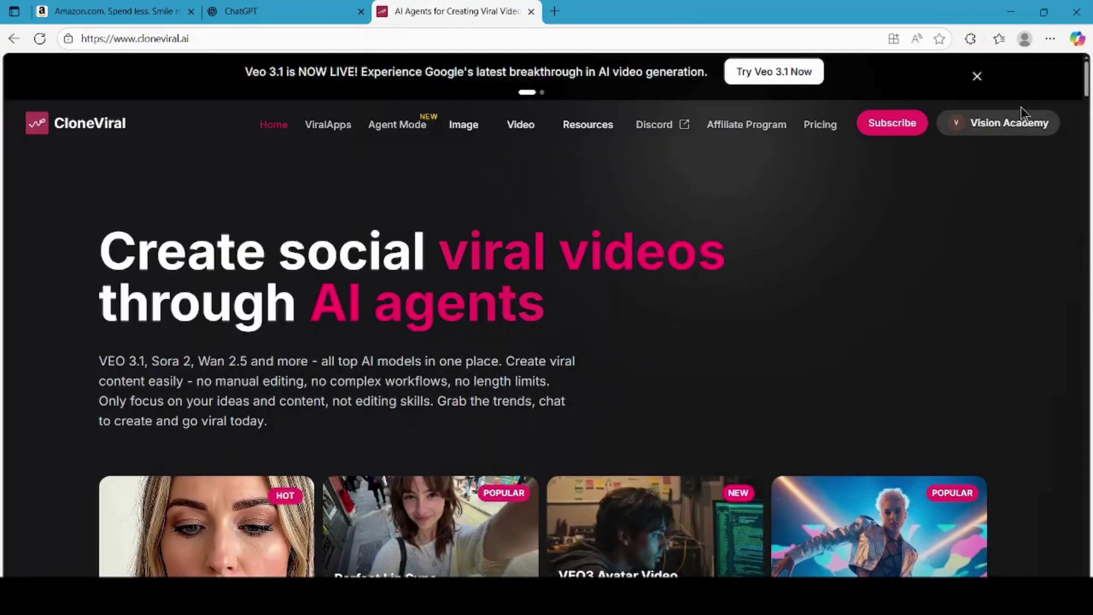
left_click(1000, 125)
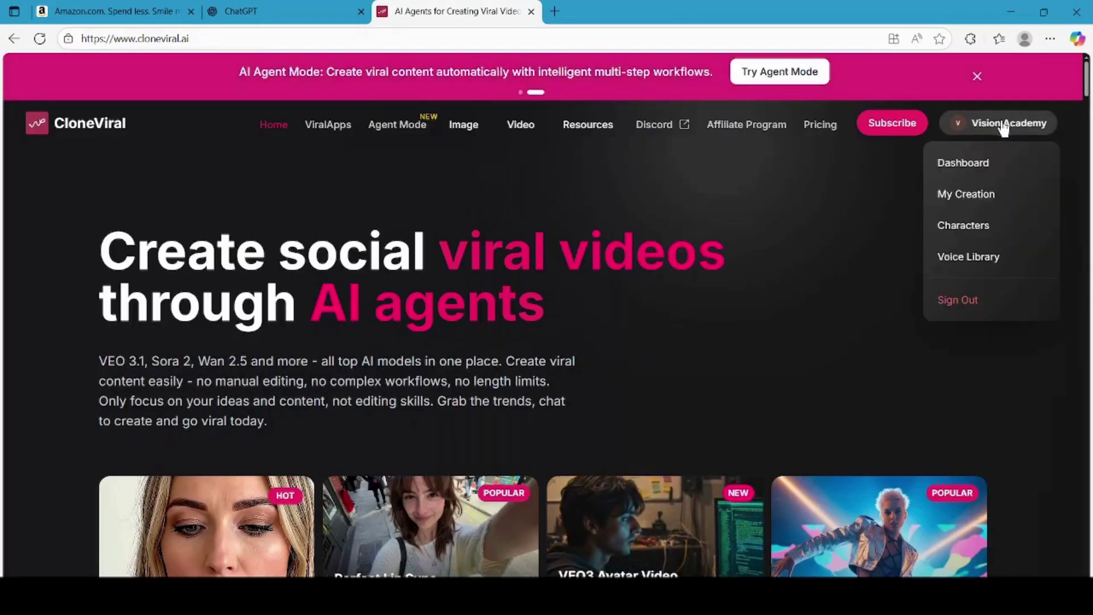
left_click(976, 170)
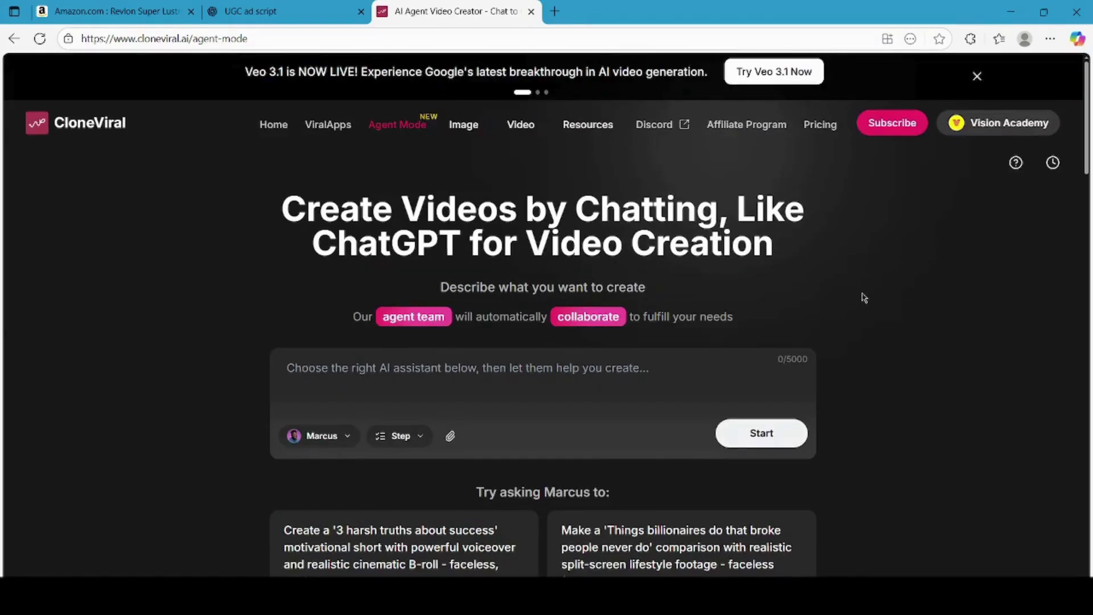
Step: Start a UGC ad in the UGC Ads Generator and choose the Selling template
mouse_move(522, 128)
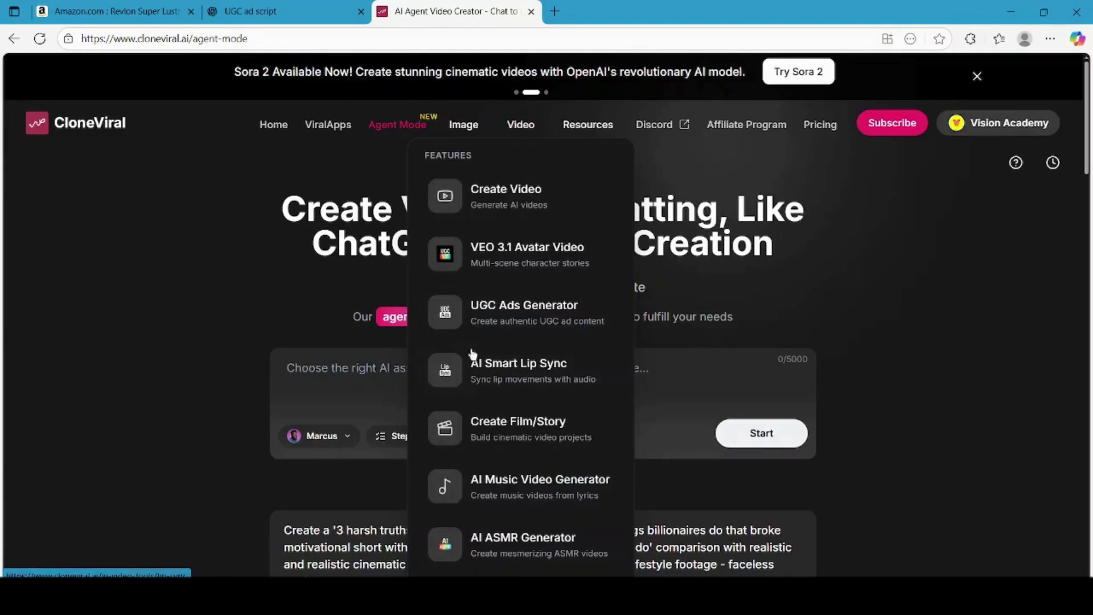
left_click(501, 320)
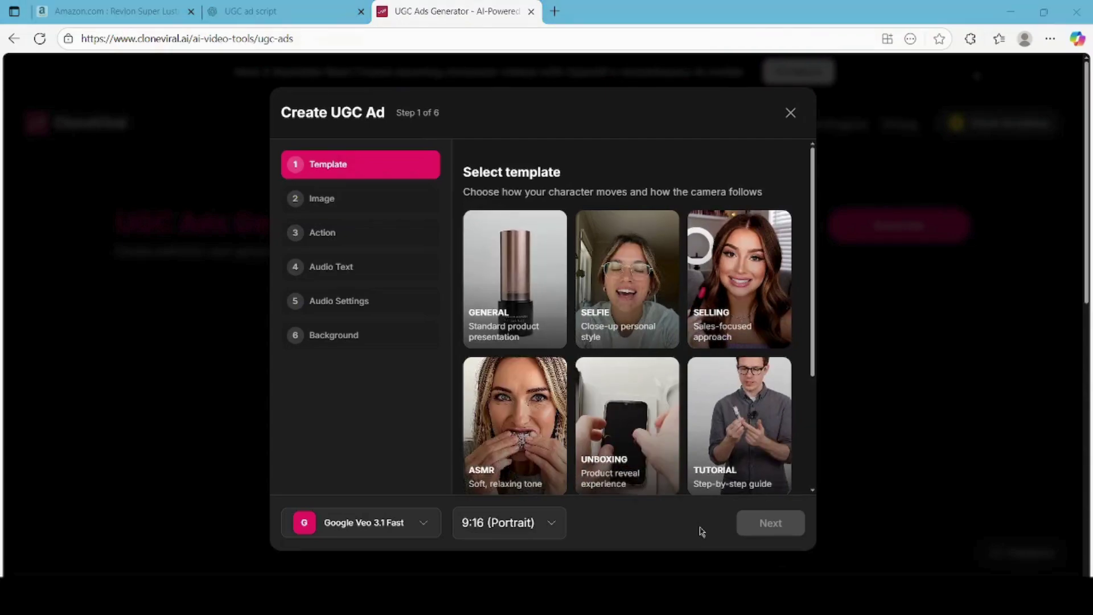
left_click(741, 318)
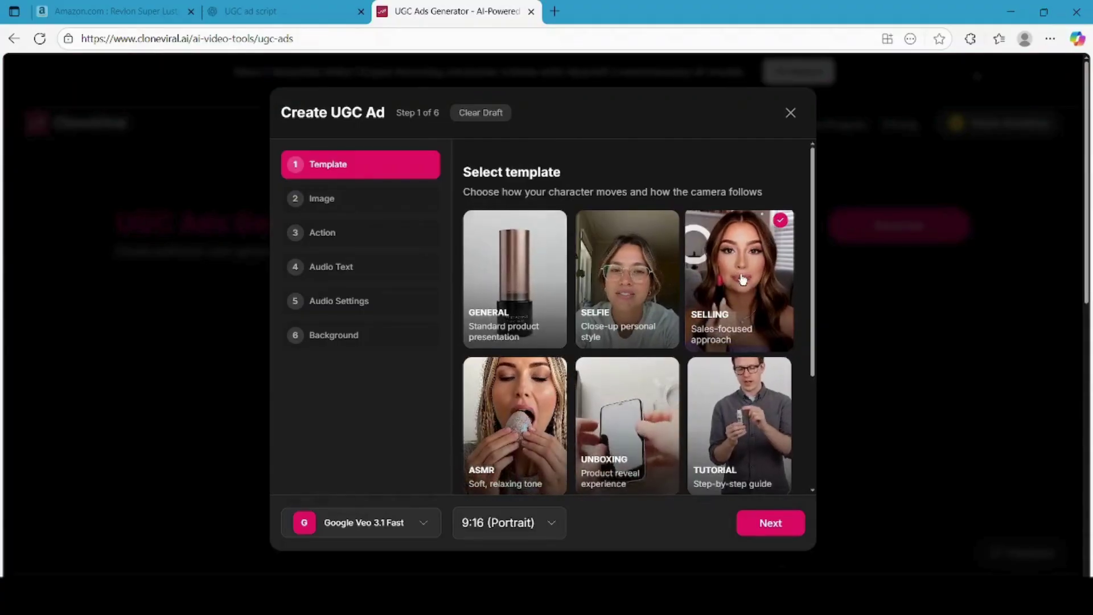
left_click(768, 523)
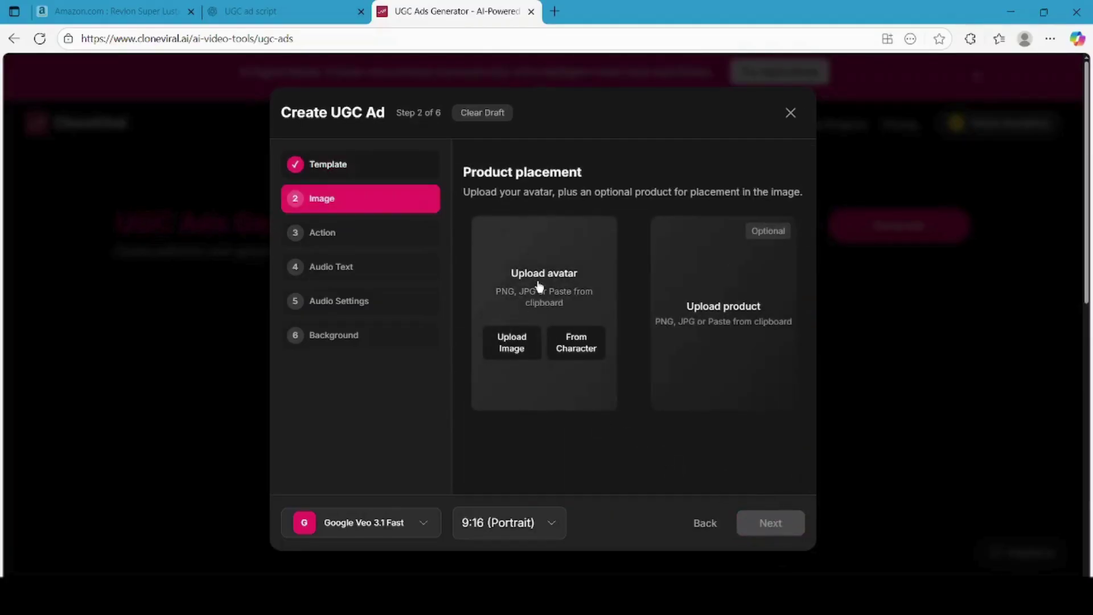
Step: Upload the Pexels portrait photo from Downloads as the avatar and the lipstick image as the product, and proceed to the action settings
left_click(512, 344)
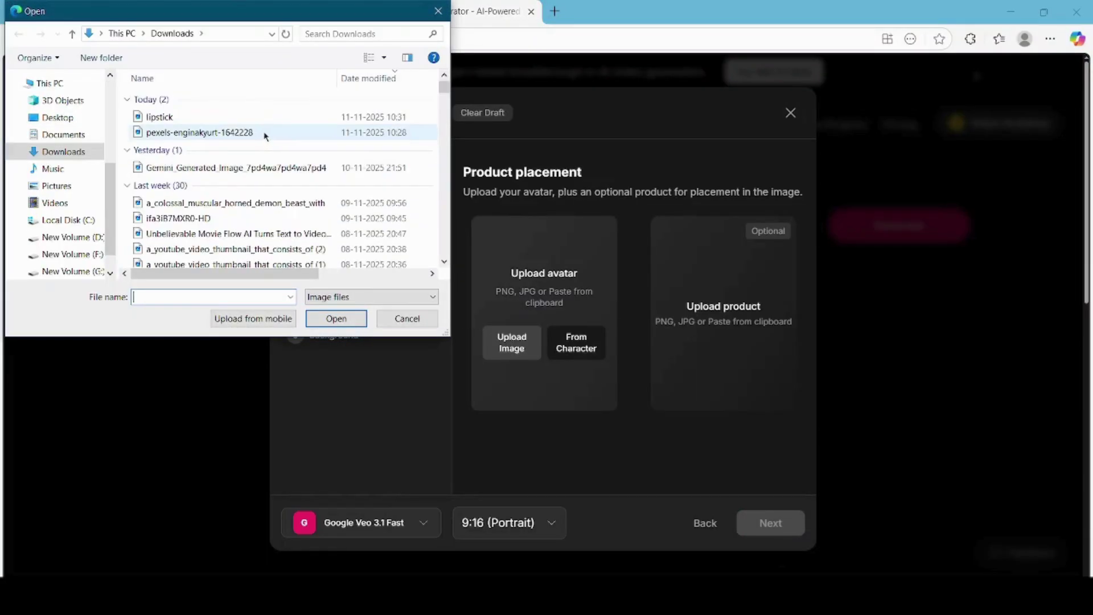
double_click(264, 133)
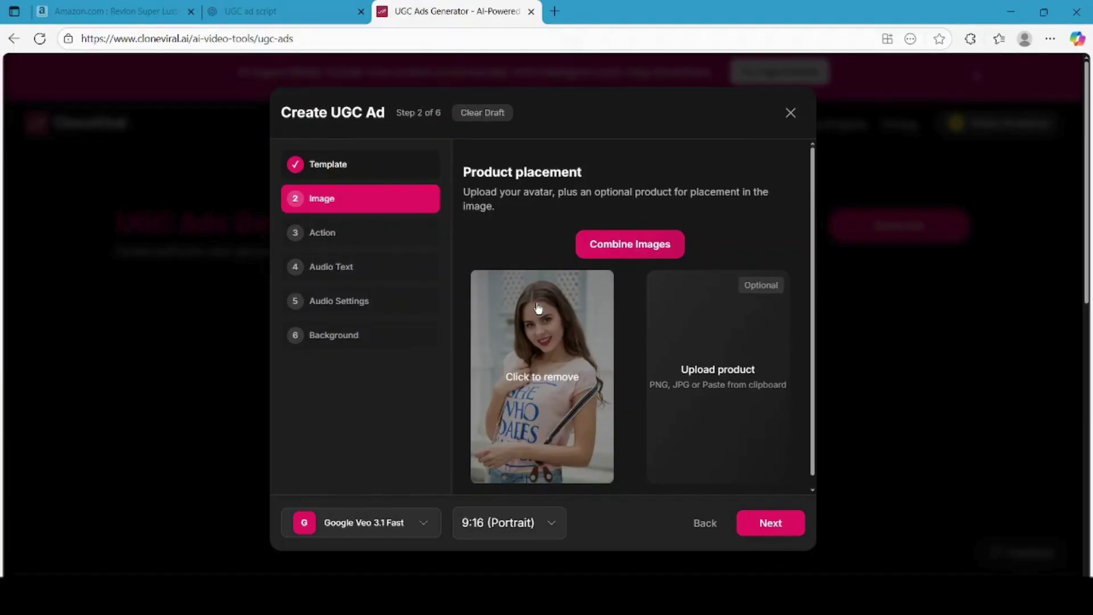
left_click(742, 377)
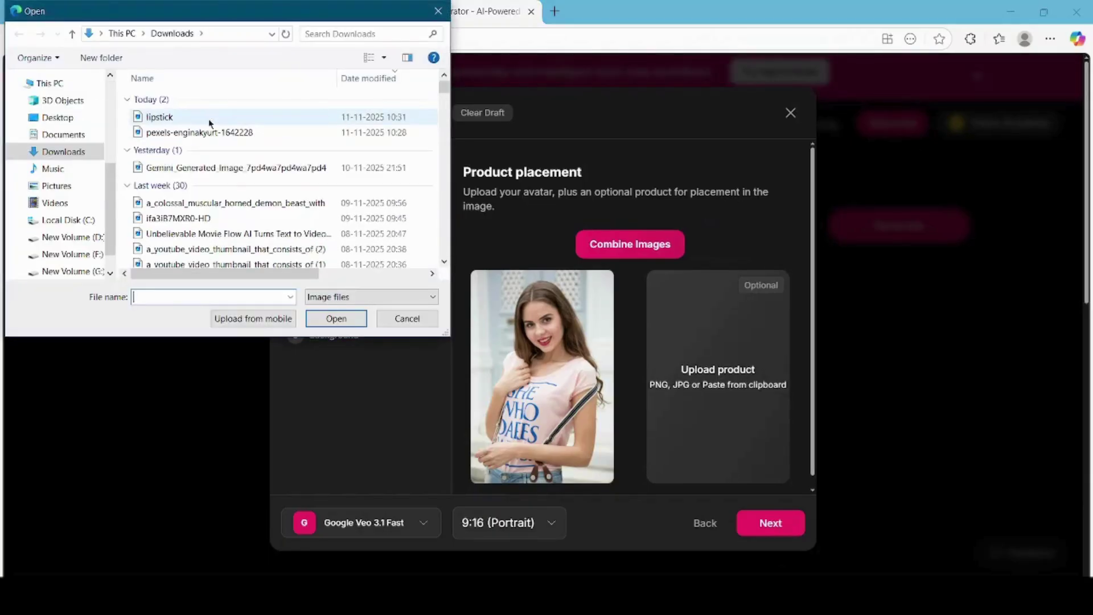
double_click(205, 117)
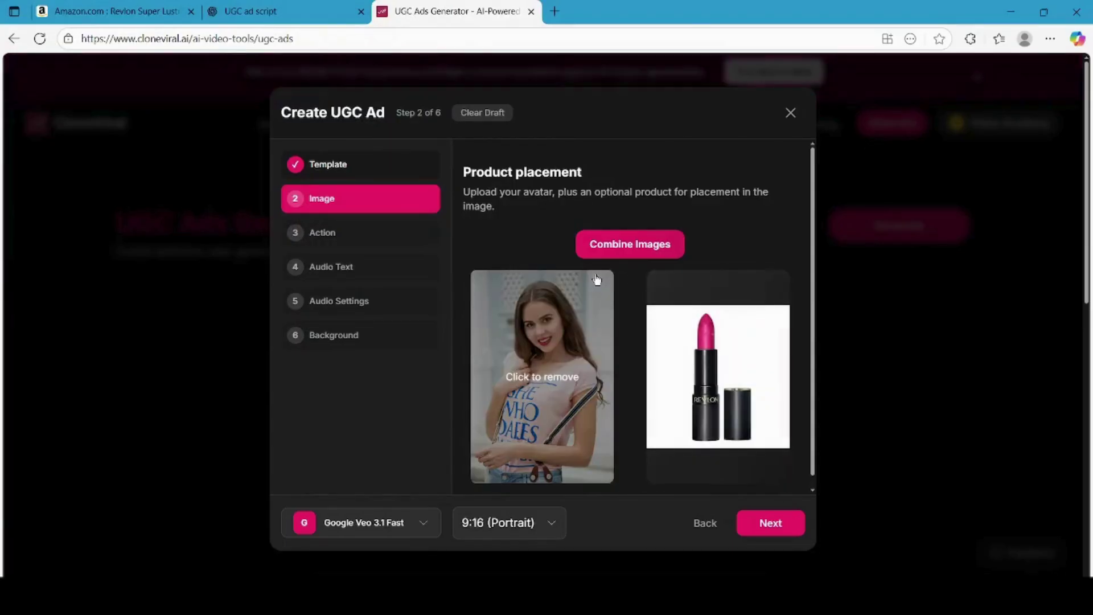
left_click(769, 522)
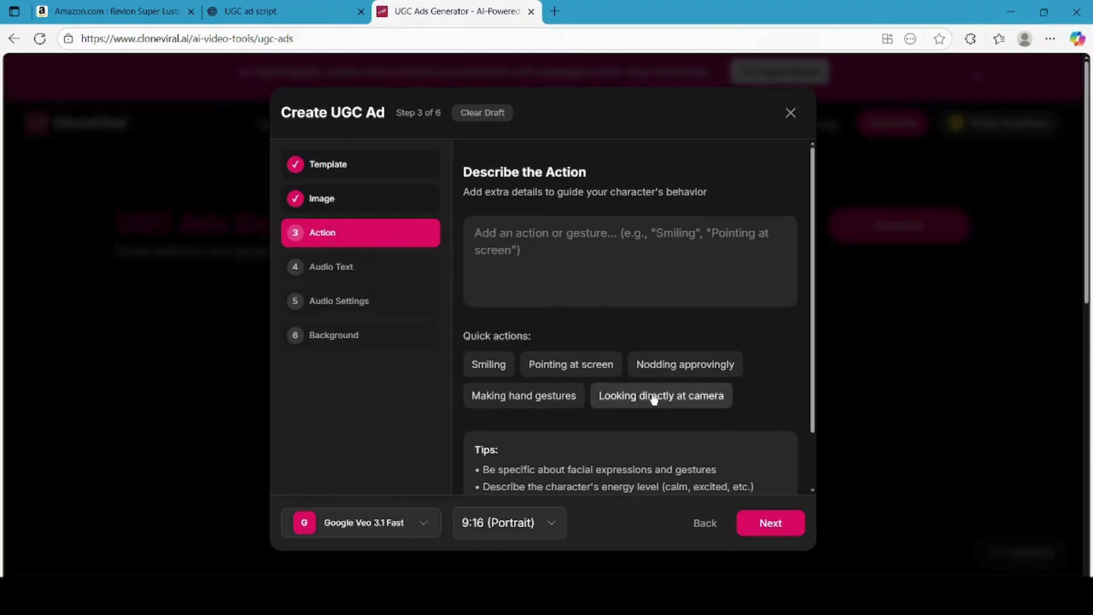
Step: Describe the character's action with the quick actions "Smiling" and "Looking directly at camera", and proceed to the audio text
left_click(504, 367)
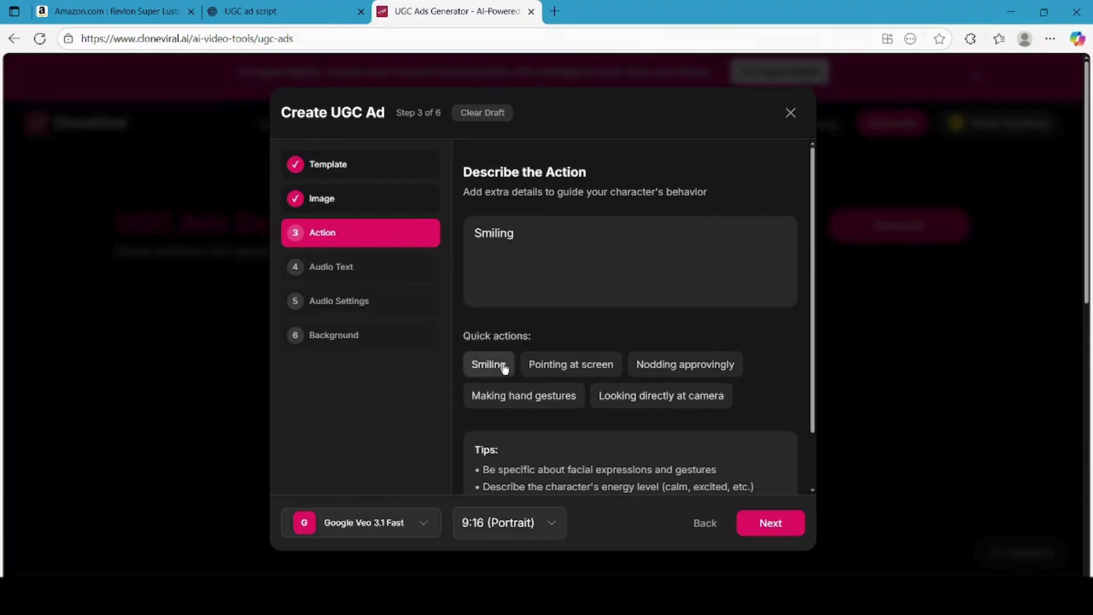
left_click(639, 401)
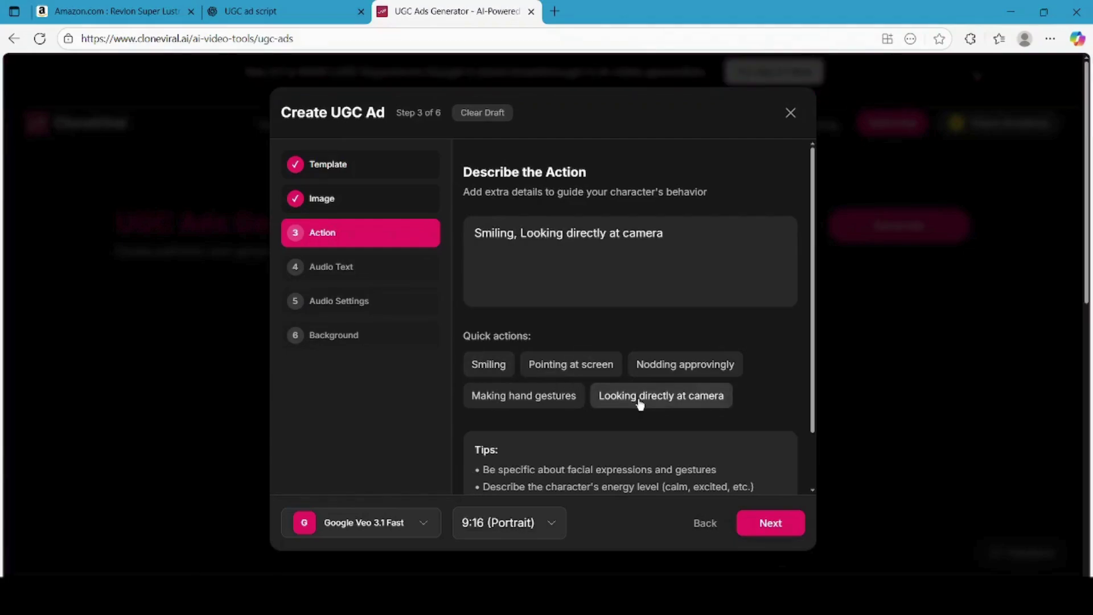
left_click(761, 518)
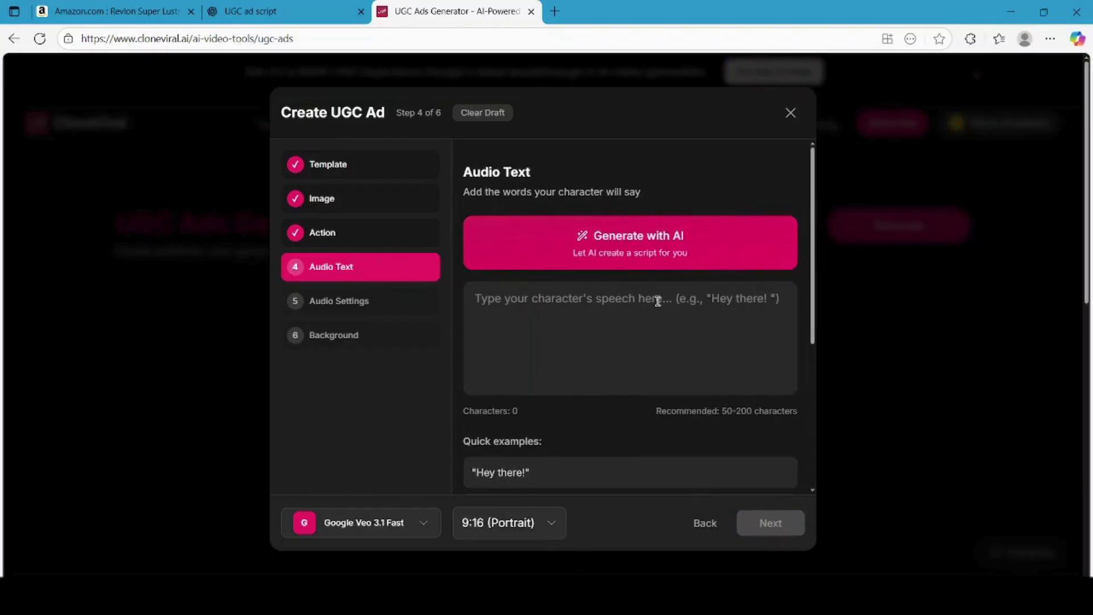
Step: Paste the copied Revlon lipstick script as the character's audio text and proceed to the audio settings
left_click(577, 324)
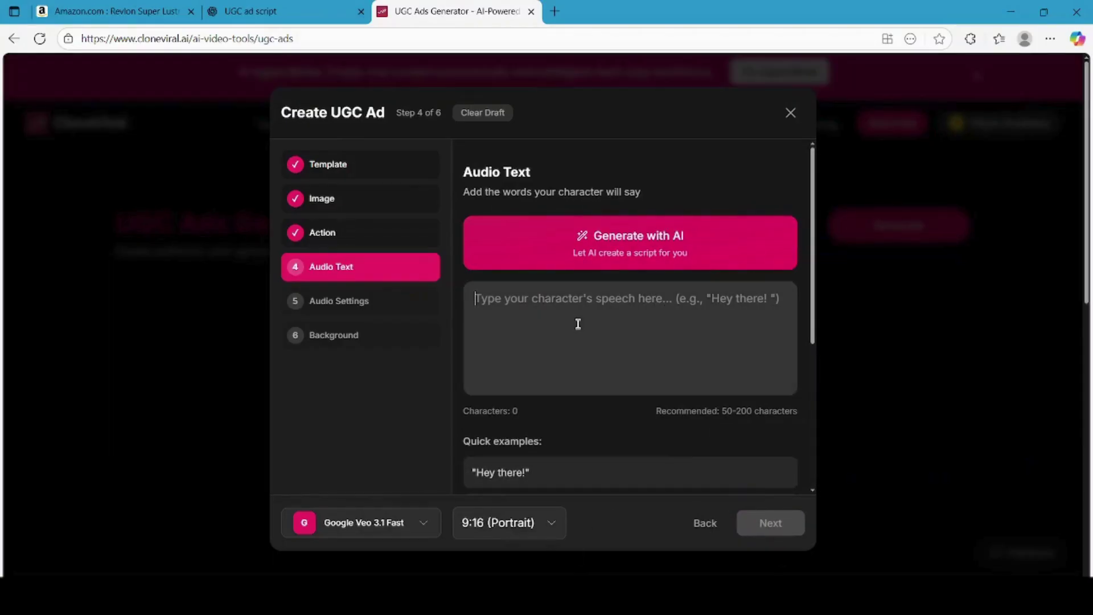
right_click(578, 326)
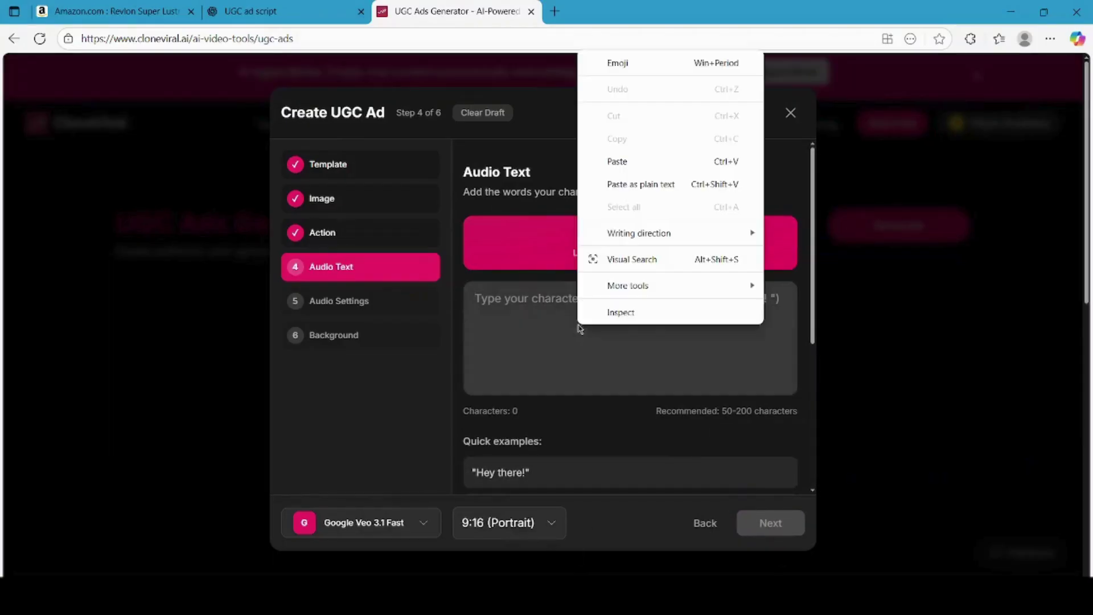
left_click(632, 161)
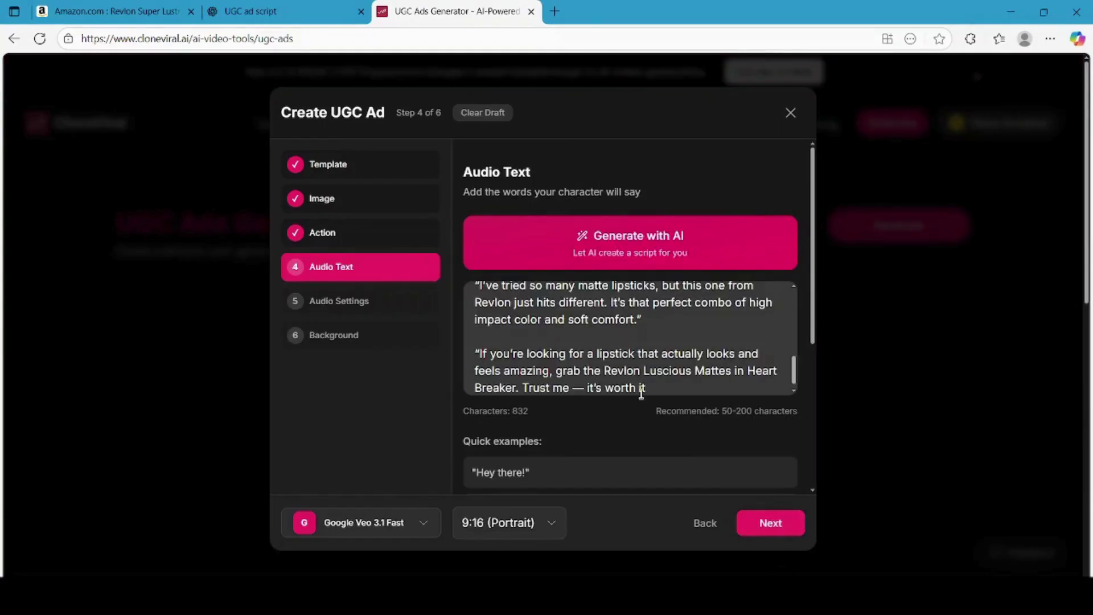
scroll(642, 393, "down", 1)
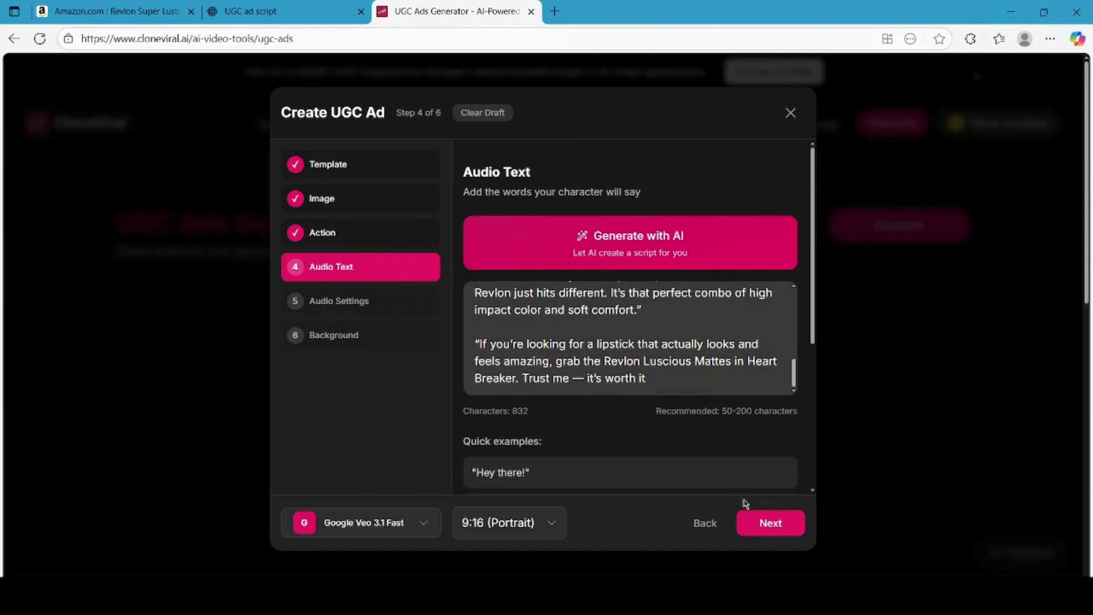
left_click(763, 519)
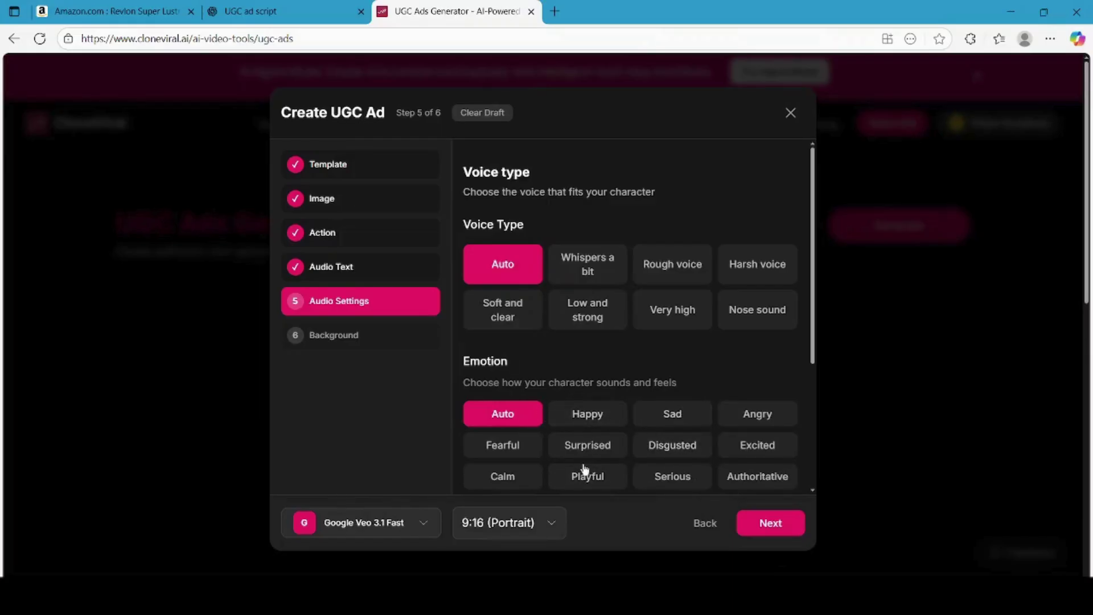
Step: Review the audio settings and accept Auto voice type, Auto emotion, English language and Auto accent
scroll(634, 415, "down", 3)
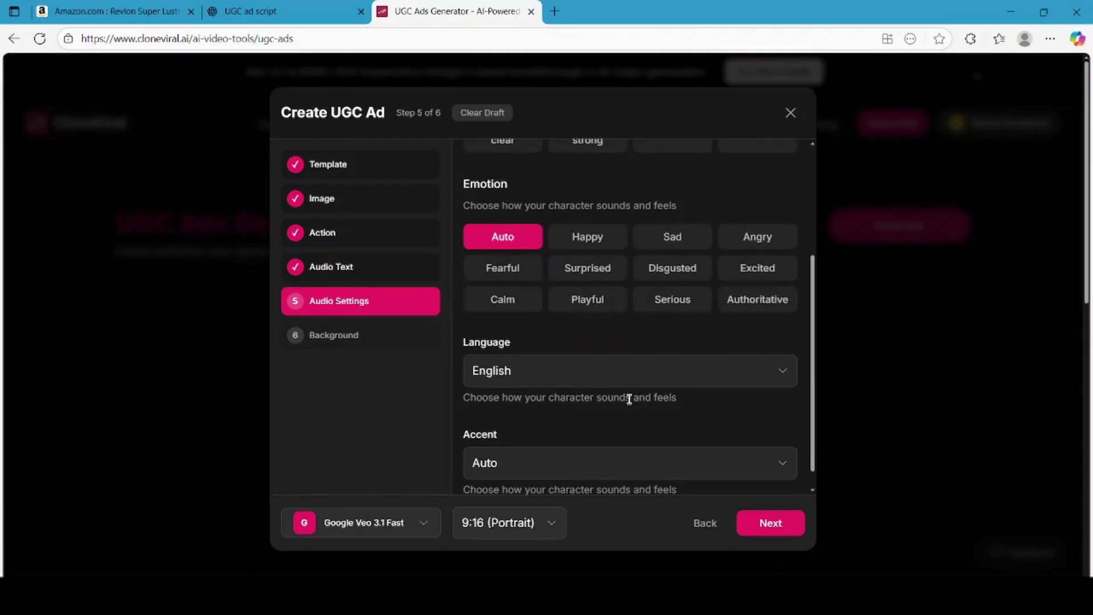
scroll(639, 378, "down", 1)
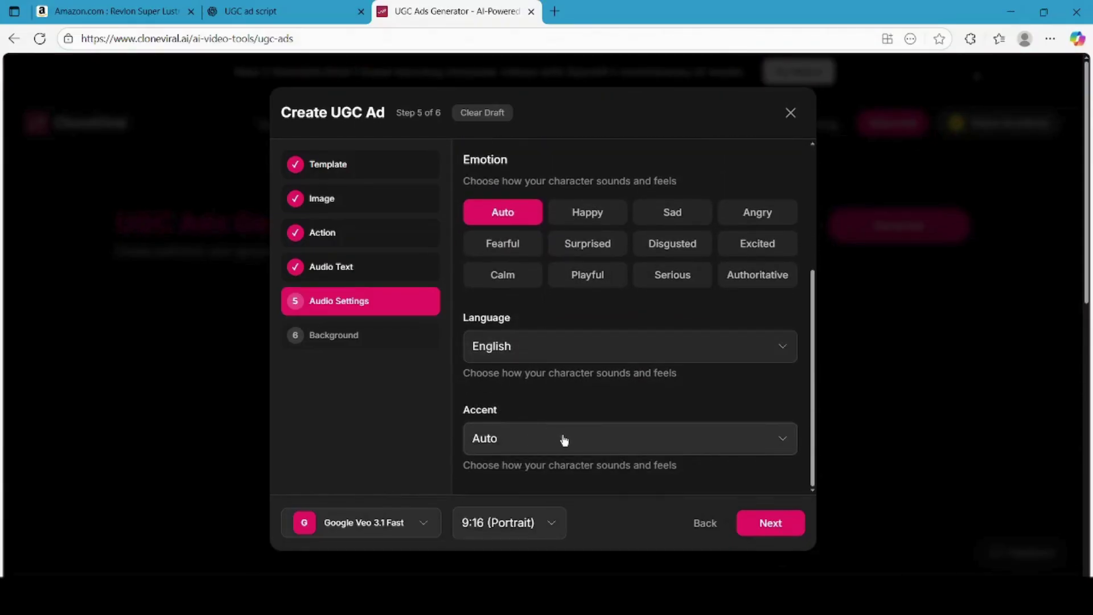
left_click(767, 531)
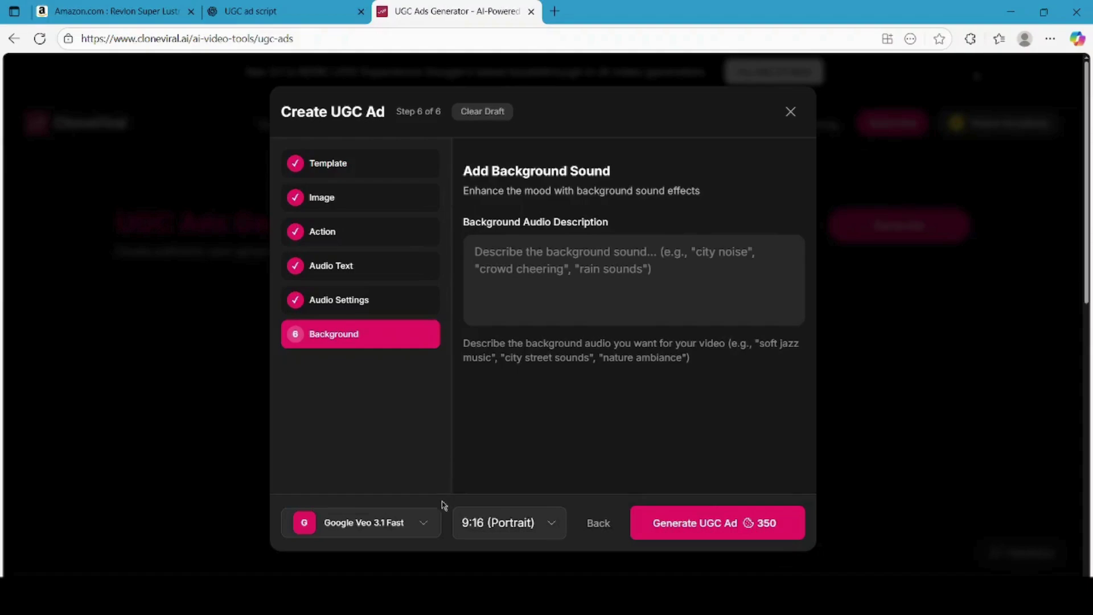
Step: Generate the UGC ad with the Google Veo 3.1 Fast model in 9:16 (Portrait), leaving the background sound empty
left_click(432, 524)
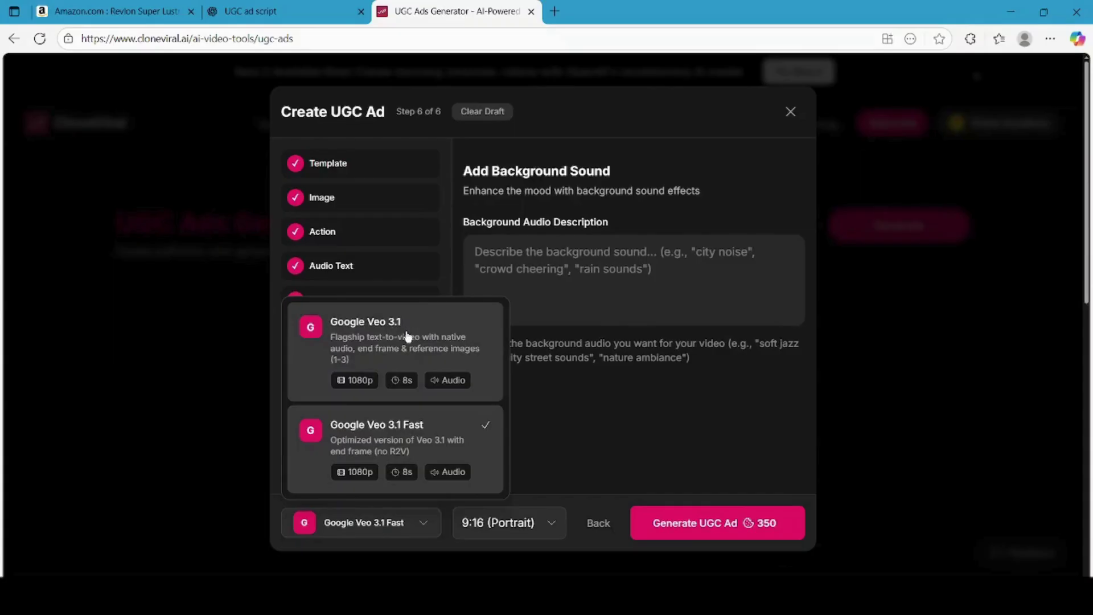
left_click(407, 451)
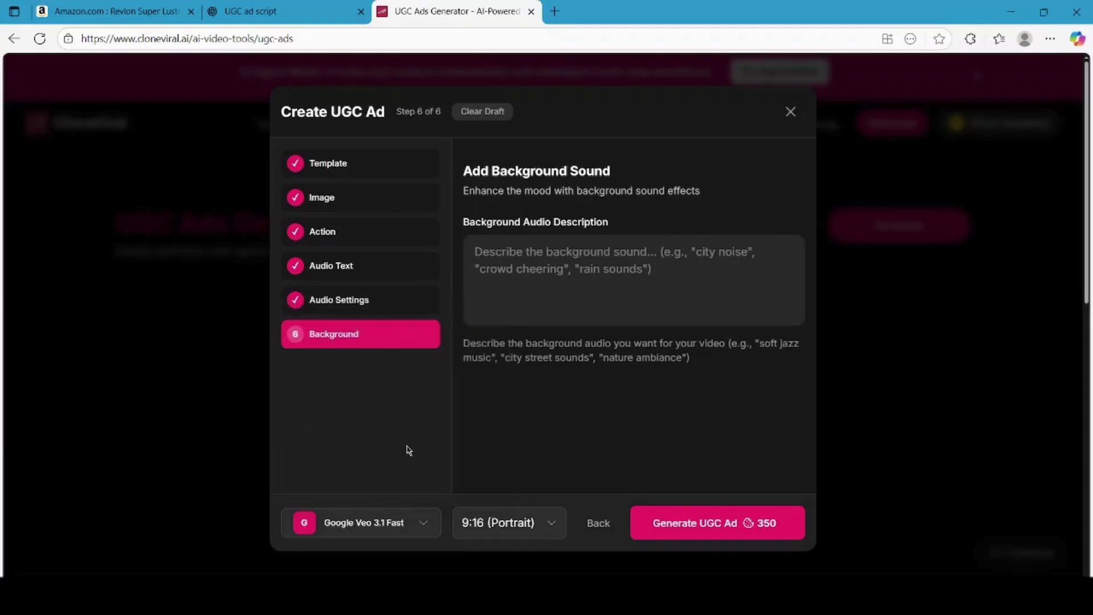
left_click(537, 526)
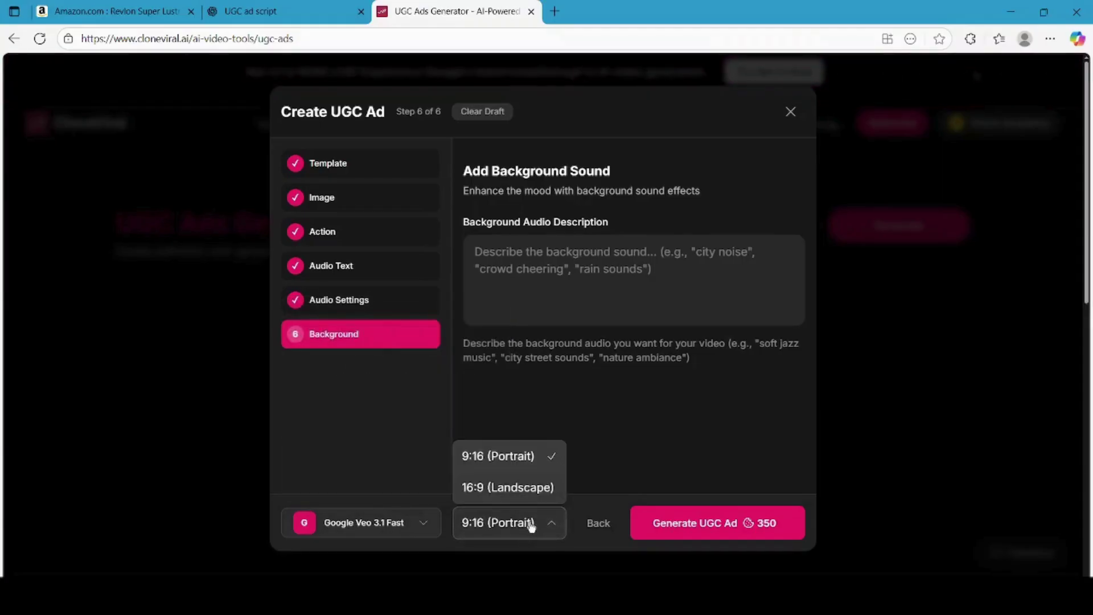
left_click(516, 462)
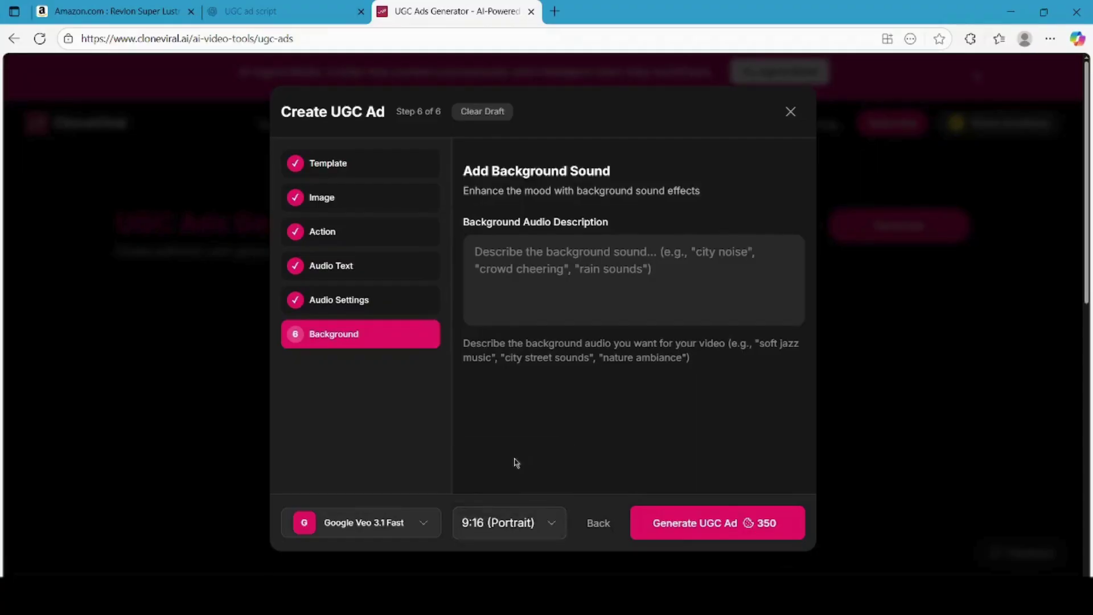
left_click(715, 521)
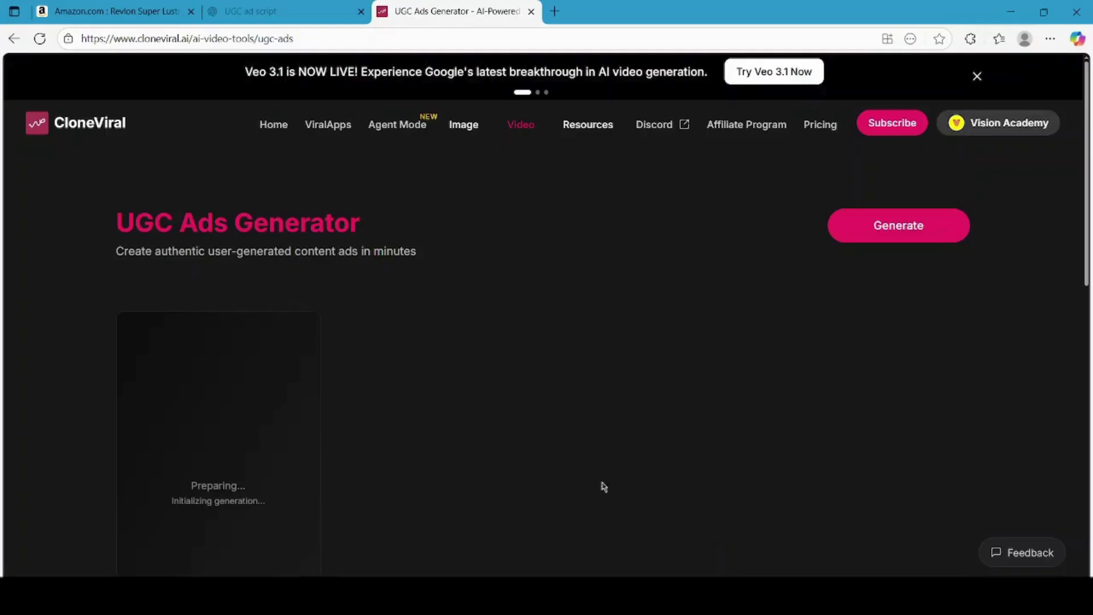
Step: Preview the generated Selling ad video and download it
scroll(437, 454, "down", 2)
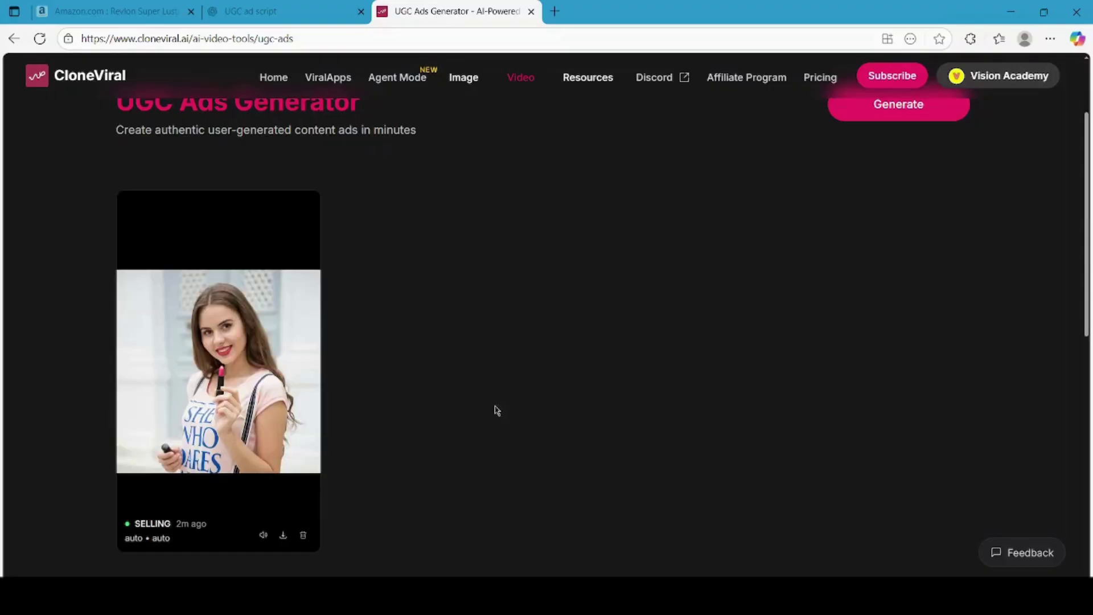
mouse_move(290, 380)
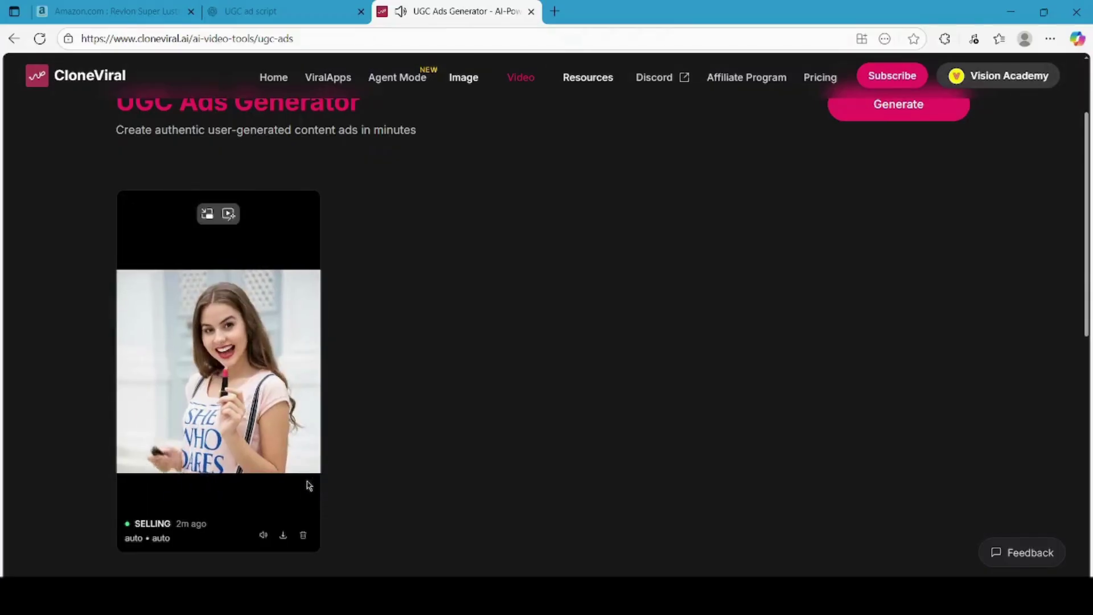
left_click(283, 539)
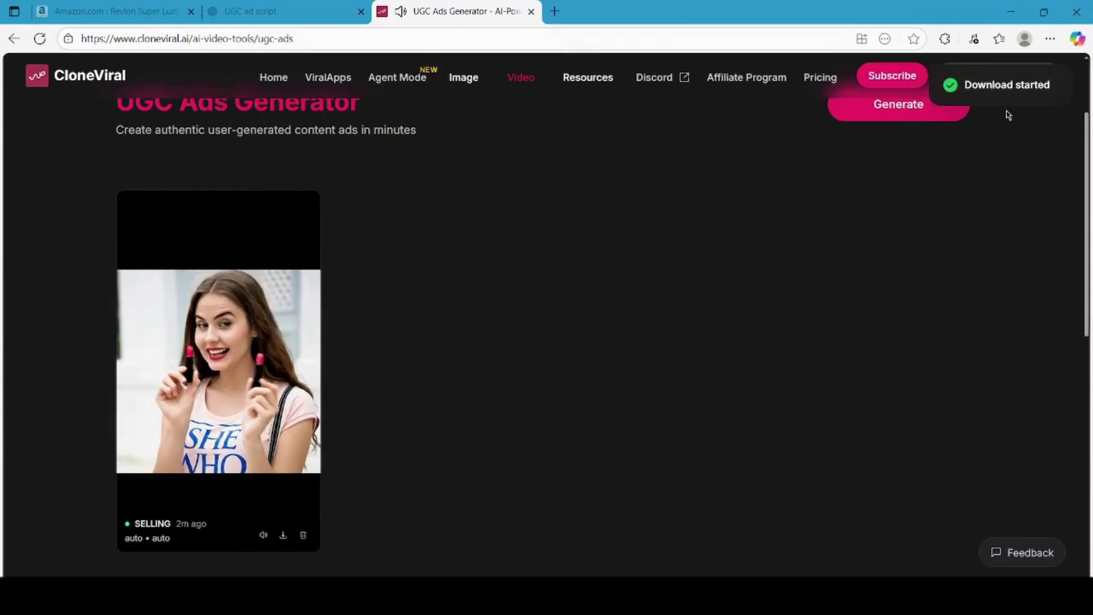